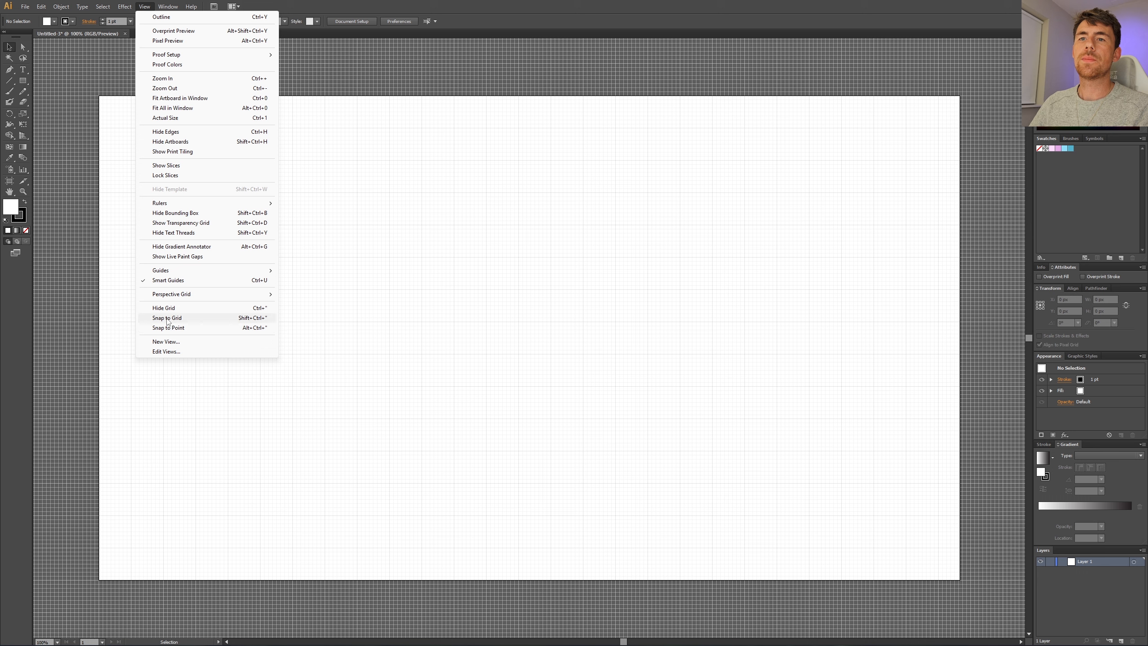
- Enable Snap to Grid and draw two ellipses crossing at their centres, one 216 × 72 px and one 72 × 216 px
{"action": "left_click", "coordinate": [180, 317]}
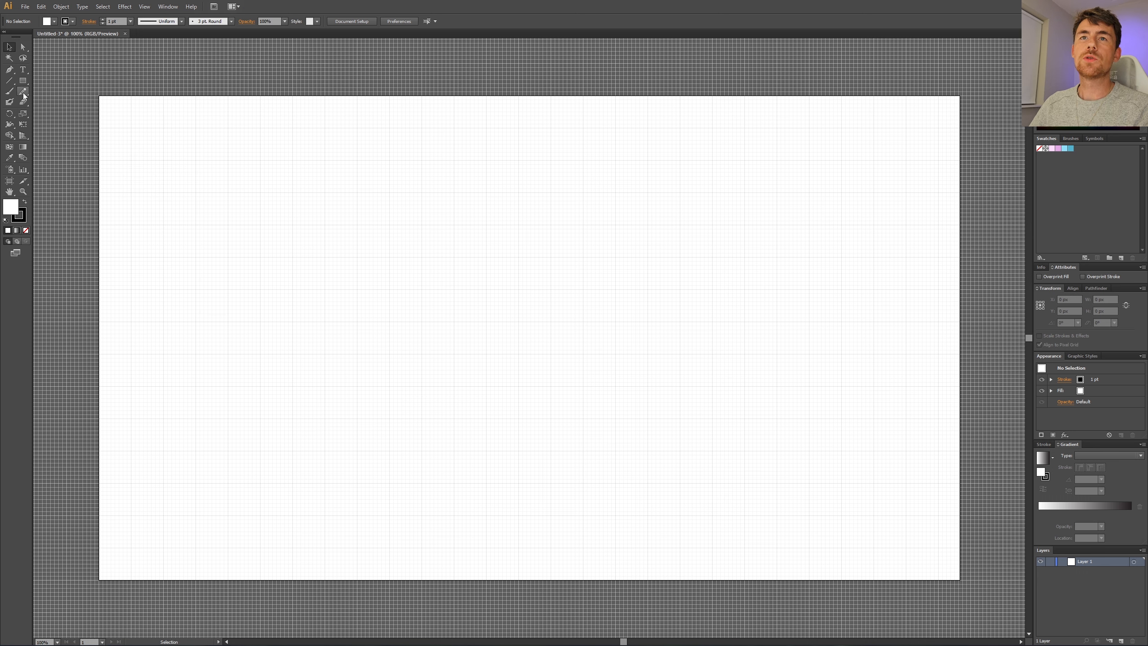
{"action": "left_click_drag", "start_coordinate": [23, 81], "coordinate": [50, 98]}
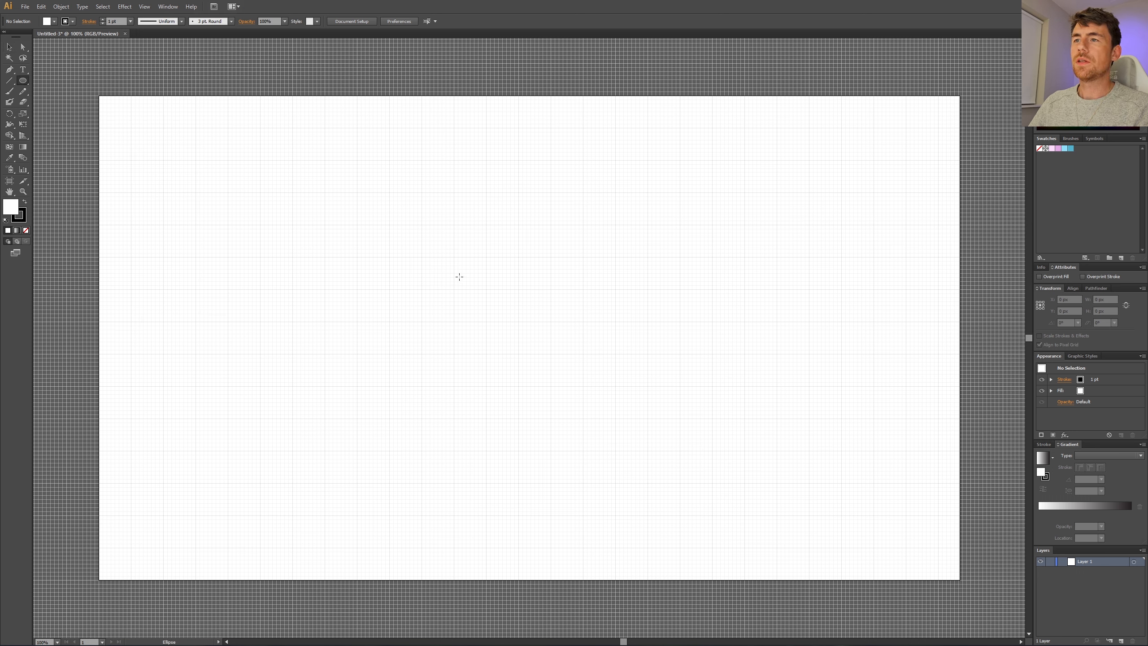
{"action": "left_click_drag", "start_coordinate": [454, 257], "coordinate": [551, 288]}
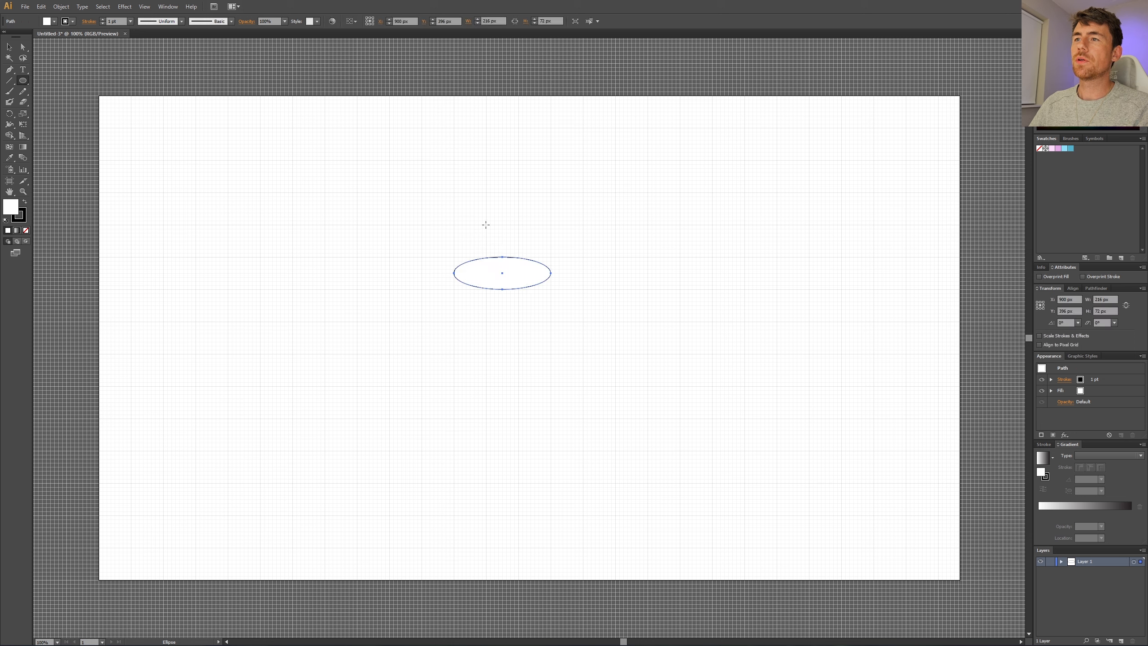
{"action": "left_click_drag", "start_coordinate": [486, 225], "coordinate": [518, 315]}
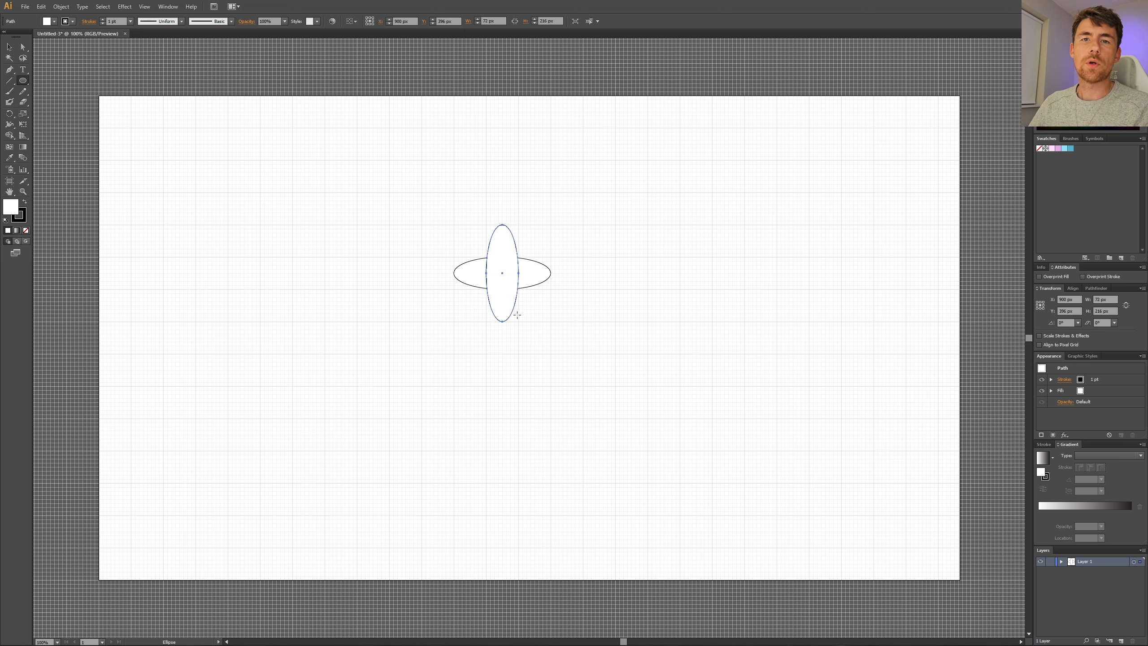
- Select both crossed ellipses and unite them into a single four-petal shape with the Pathfinder
{"action": "key", "text": "v"}
{"action": "left_click_drag", "start_coordinate": [436, 204], "coordinate": [576, 339]}
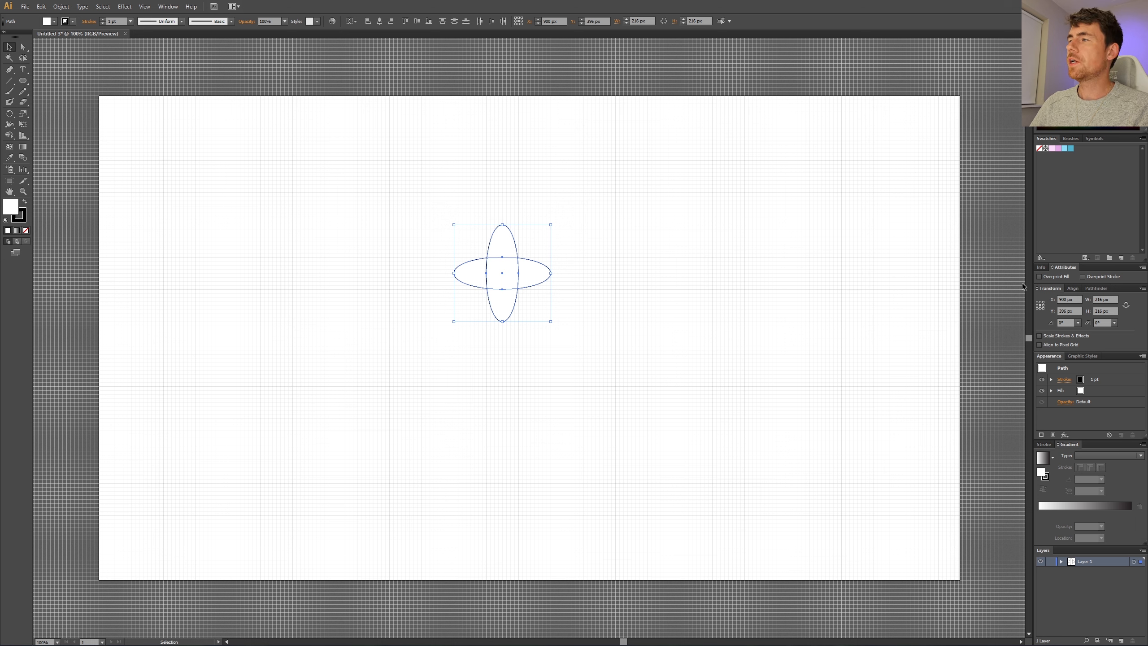
{"action": "left_click", "coordinate": [1094, 289]}
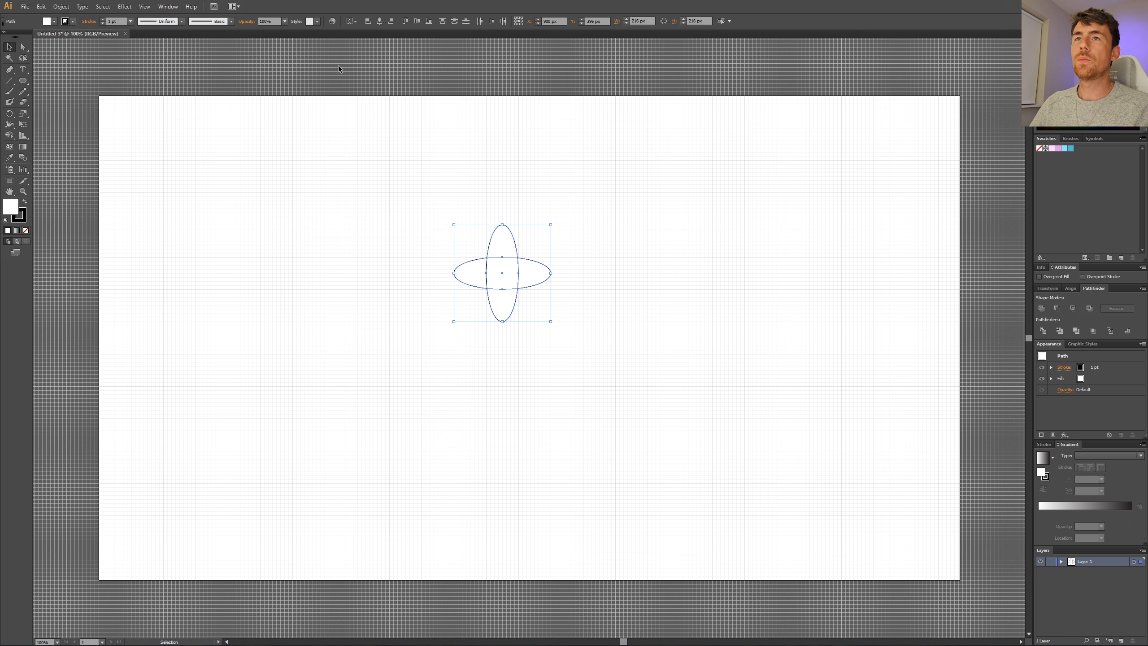
{"action": "left_click", "coordinate": [168, 6]}
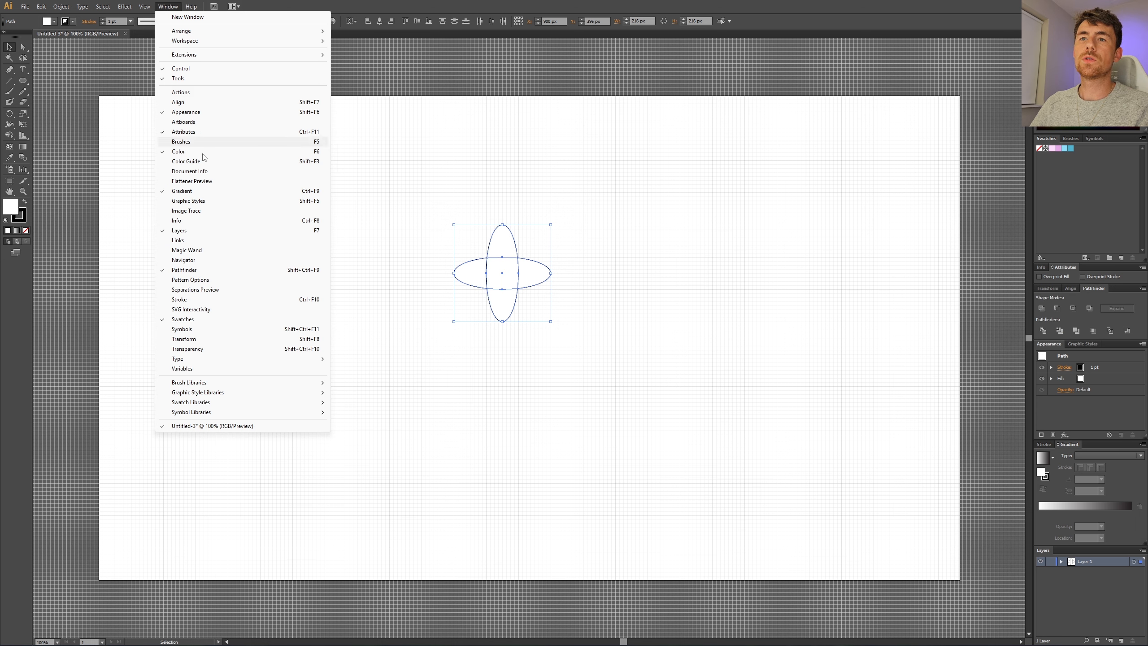
{"action": "key", "text": "Escape"}
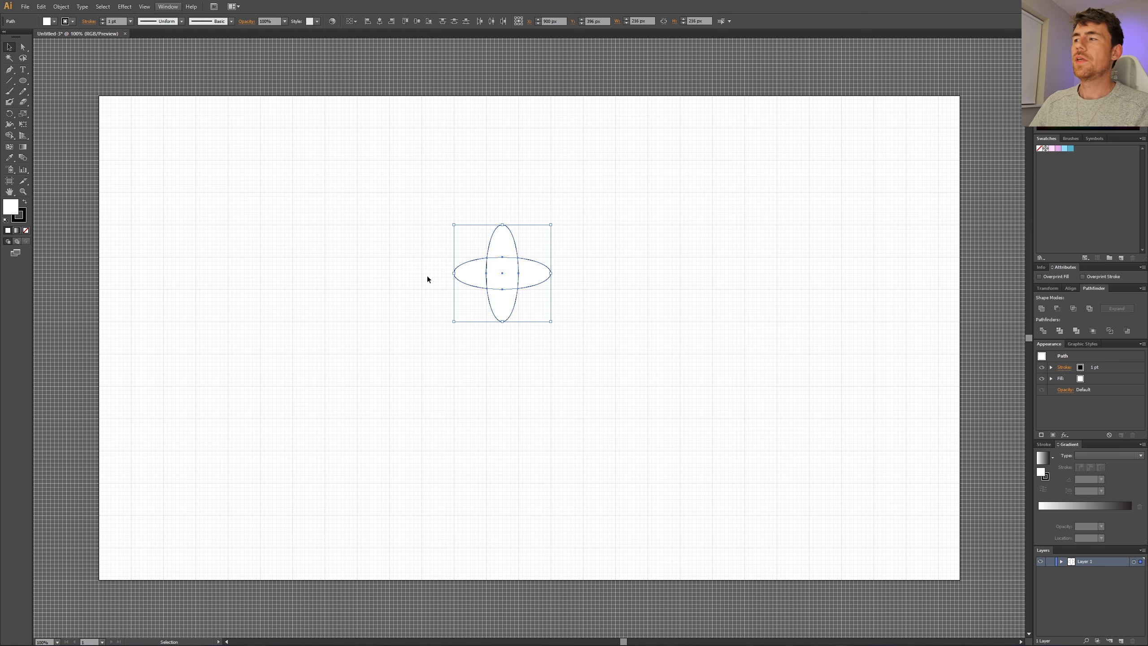
{"action": "left_click", "coordinate": [1043, 309]}
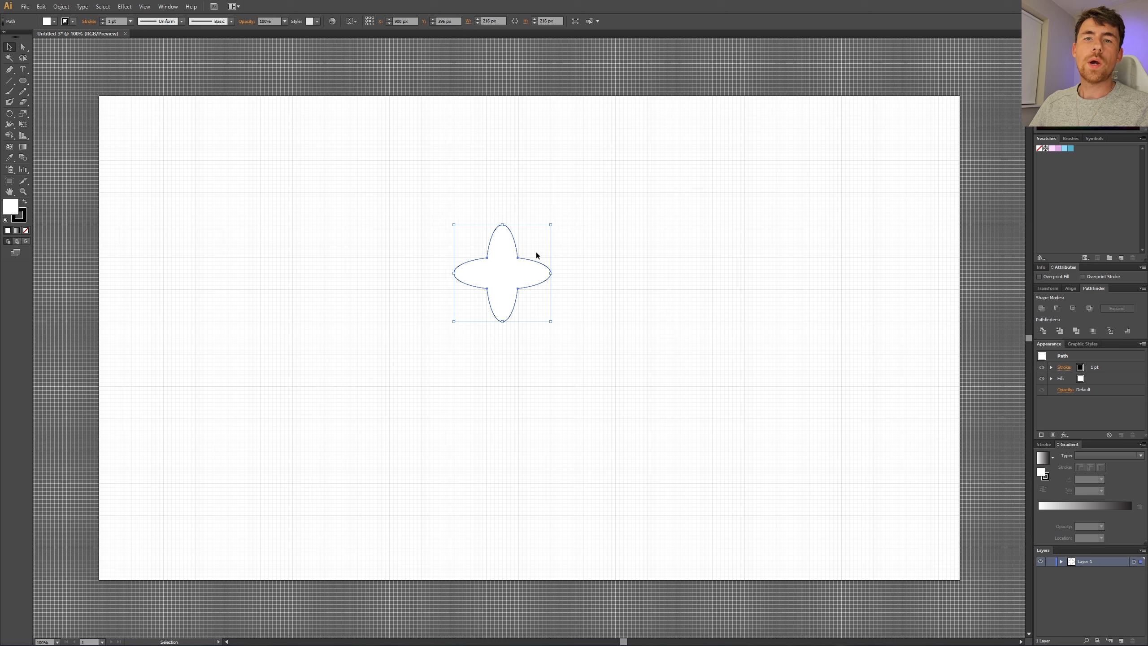
- Copy the four-petal shape, paste it in front, and rotate the copy 45°
{"action": "left_click", "coordinate": [41, 6]}
{"action": "left_click", "coordinate": [56, 53]}
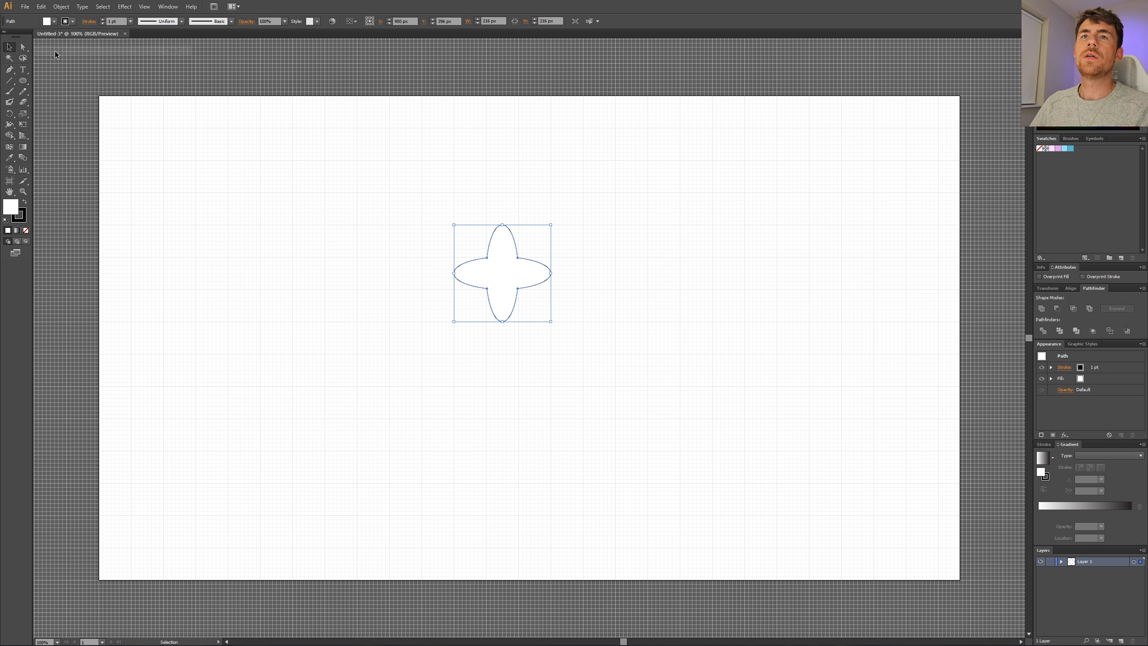
{"action": "left_click", "coordinate": [41, 7]}
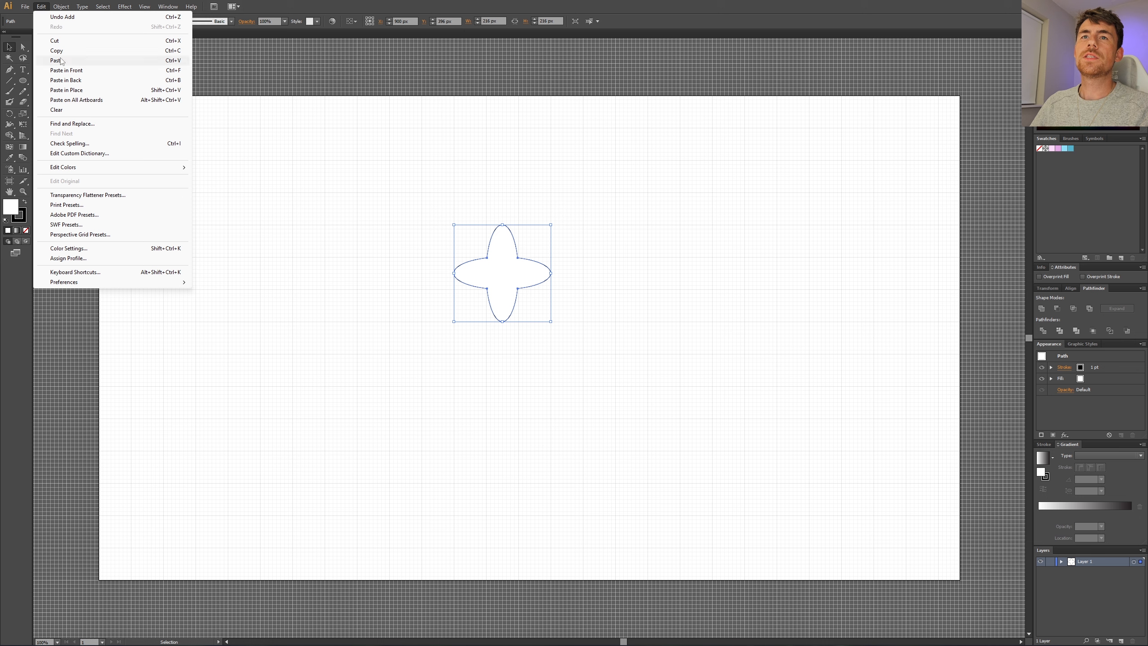
{"action": "left_click", "coordinate": [66, 71]}
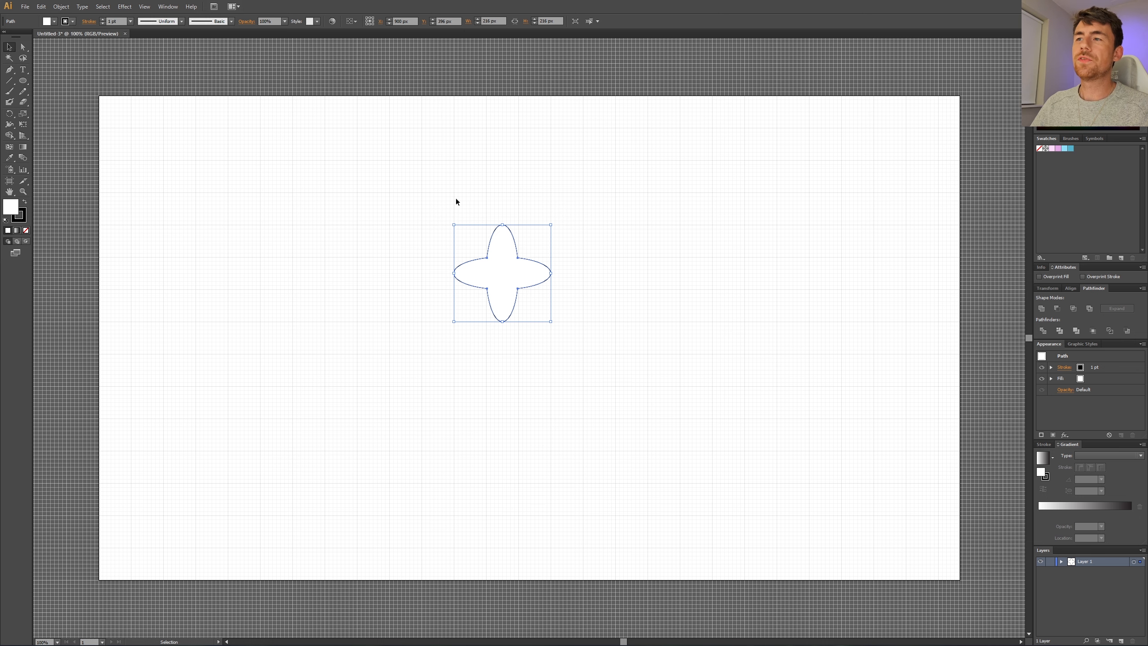
{"action": "left_click_drag", "start_coordinate": [554, 222], "coordinate": [479, 203]}
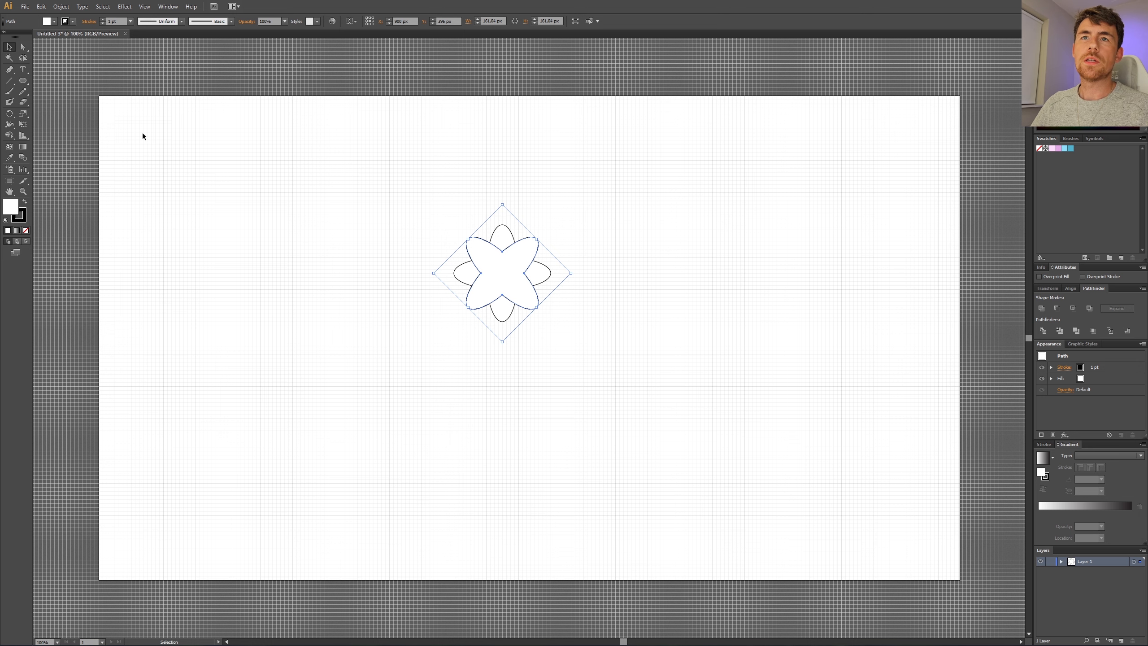
- Lengthen the upper petal of the upright shape by moving its tip anchor point straight up to Y 243 px
{"action": "left_click", "coordinate": [22, 46]}
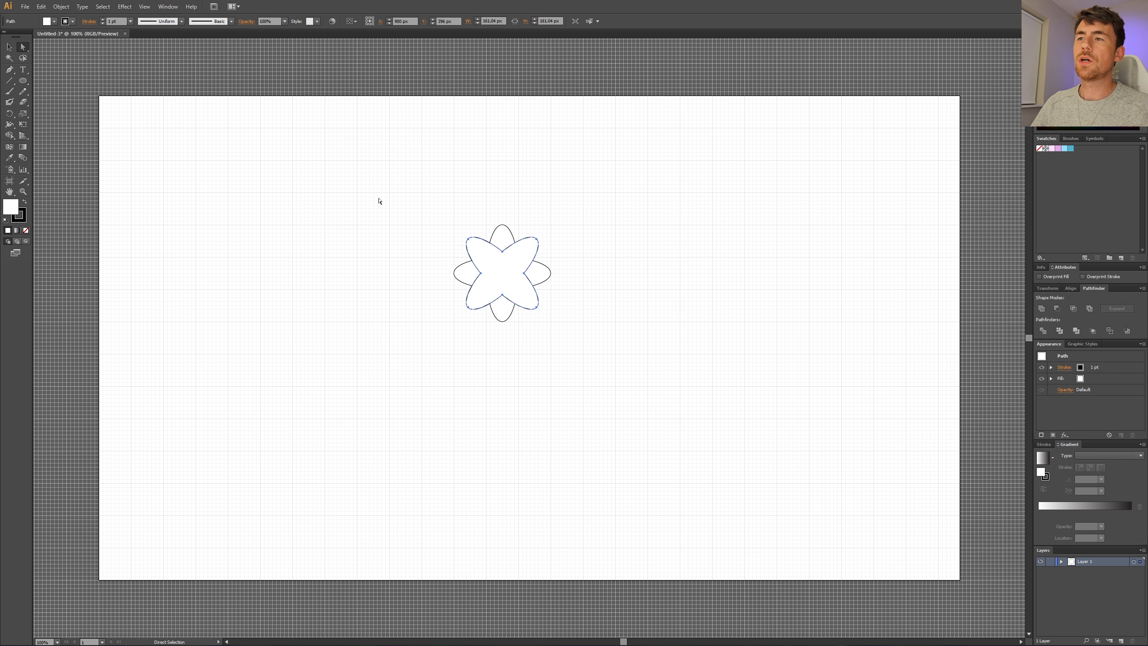
{"action": "left_click", "coordinate": [503, 226]}
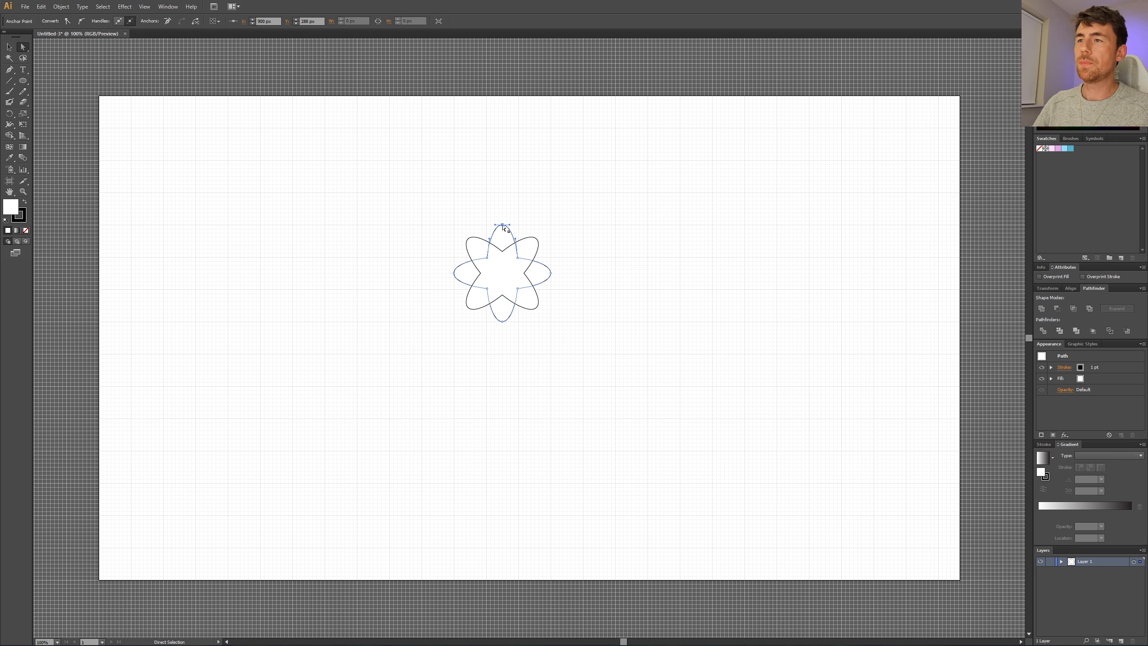
{"action": "key", "text": "Up"}
{"action": "key", "text": "Up"}
{"action": "key", "text": "Up"}
{"action": "key", "text": "Up"}
{"action": "key", "text": "Up"}
{"action": "key", "text": "Up"}
{"action": "key", "text": "Up"}
{"action": "key", "text": "Up"}
{"action": "key", "text": "Up"}
{"action": "key", "text": "Up"}
{"action": "key", "text": "Up"}
{"action": "key", "text": "Up"}
{"action": "key", "text": "Up"}
{"action": "key", "text": "Up"}
{"action": "key", "text": "Up"}
{"action": "key", "text": "Up"}
{"action": "key", "text": "Up"}
{"action": "key", "text": "Up"}
{"action": "key", "text": "Up"}
{"action": "key", "text": "Up"}
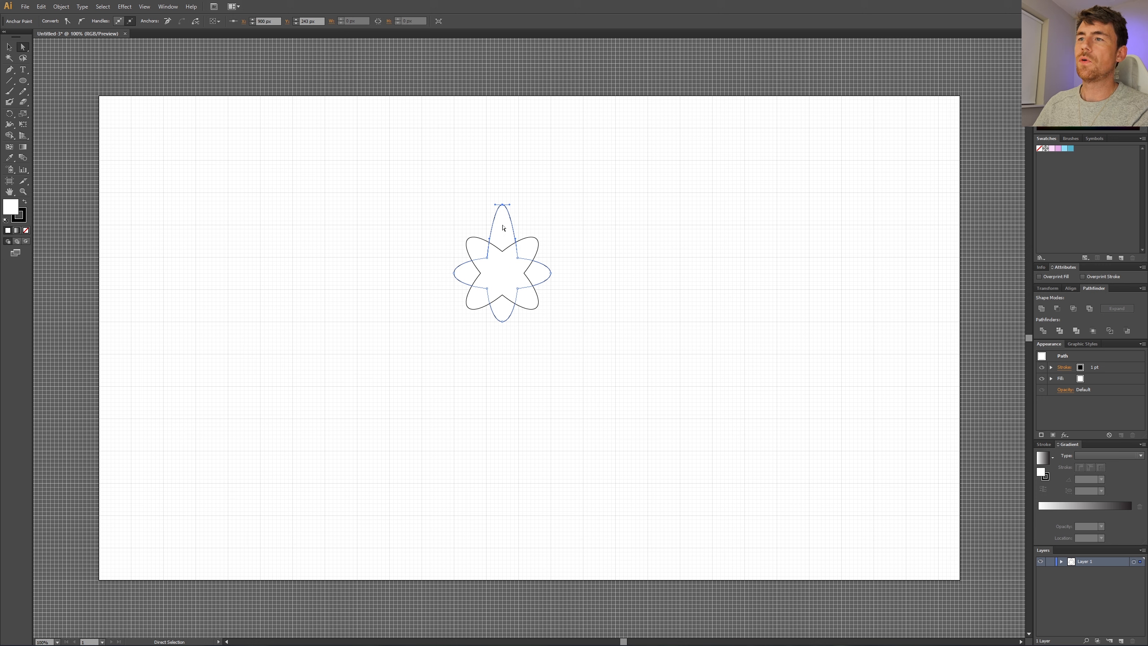
- Move the tip anchors of the upright shape's right, lower and left petals outward so all four petals are equally long
{"action": "left_click", "coordinate": [551, 273]}
{"action": "key", "text": "Right"}
{"action": "key", "text": "Right"}
{"action": "key", "text": "Right"}
{"action": "key", "text": "Right"}
{"action": "key", "text": "Right"}
{"action": "left_click", "coordinate": [503, 321]}
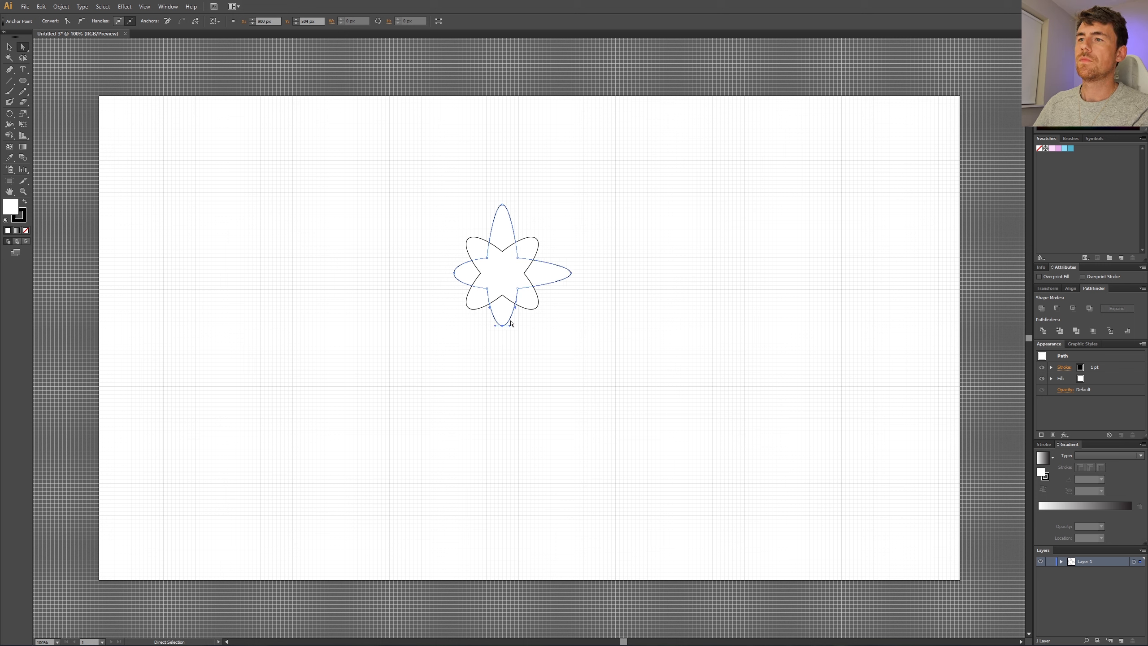
{"action": "key", "text": "Down"}
{"action": "key", "text": "Down"}
{"action": "key", "text": "Down"}
{"action": "key", "text": "Down"}
{"action": "key", "text": "Down"}
{"action": "left_click", "coordinate": [454, 273]}
{"action": "key", "text": "Left"}
{"action": "key", "text": "Left"}
{"action": "key", "text": "Left"}
{"action": "key", "text": "Left"}
{"action": "key", "text": "Left"}
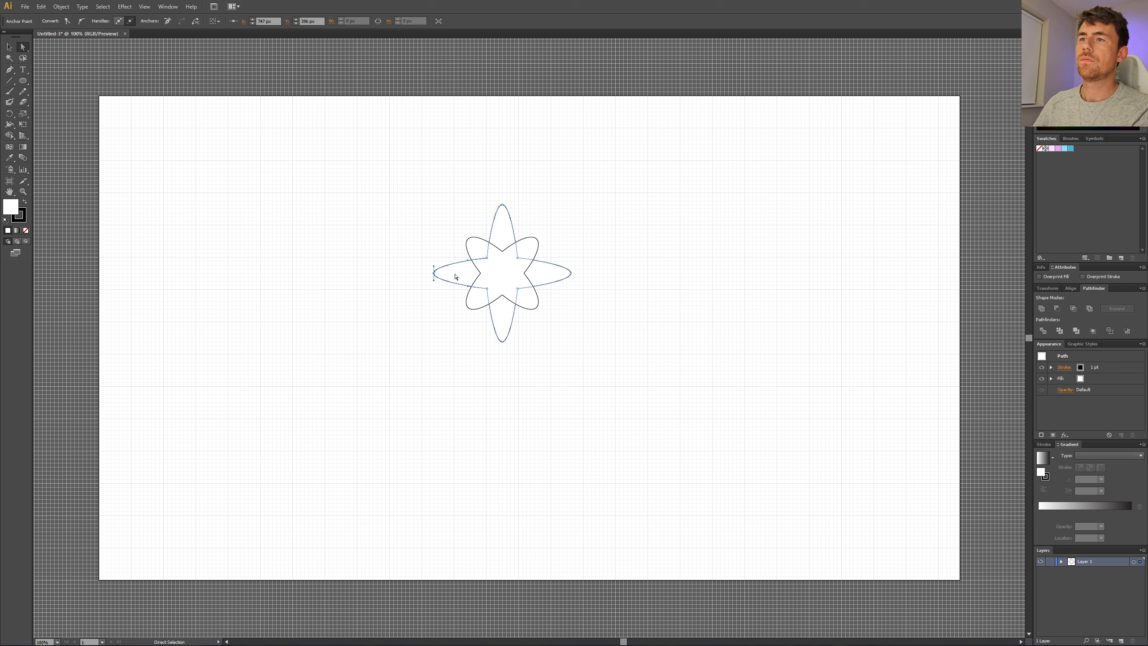
{"action": "left_click", "coordinate": [572, 236]}
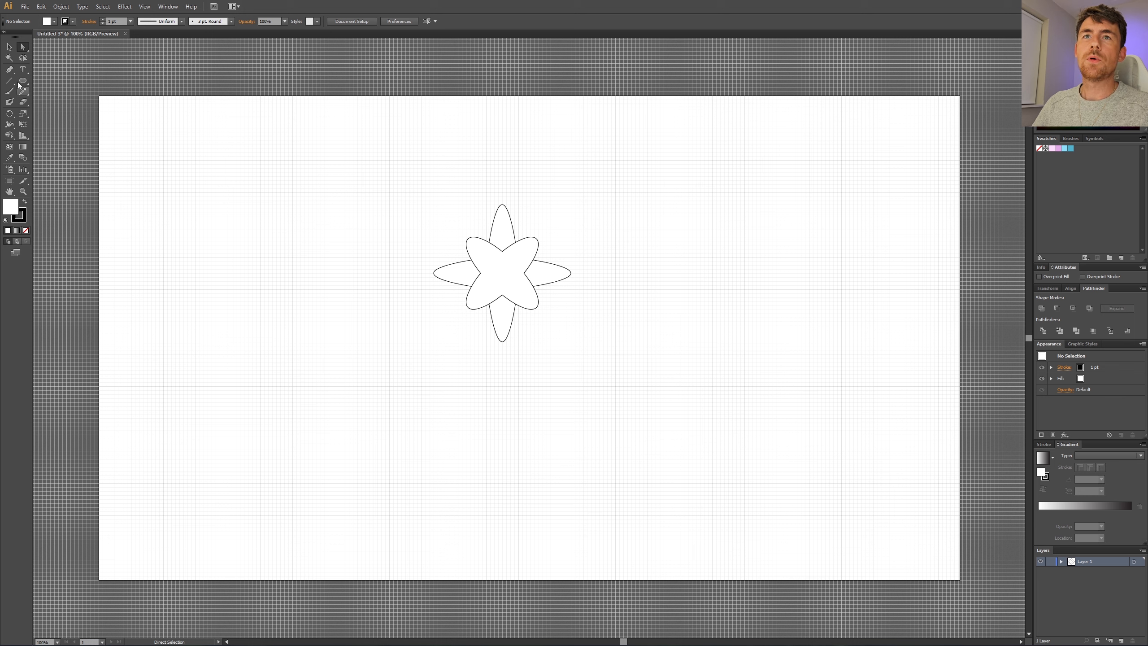
- Select both petal shapes and set their stroke weight to 10 pt
{"action": "left_click", "coordinate": [8, 47]}
{"action": "left_click_drag", "start_coordinate": [408, 185], "coordinate": [593, 371]}
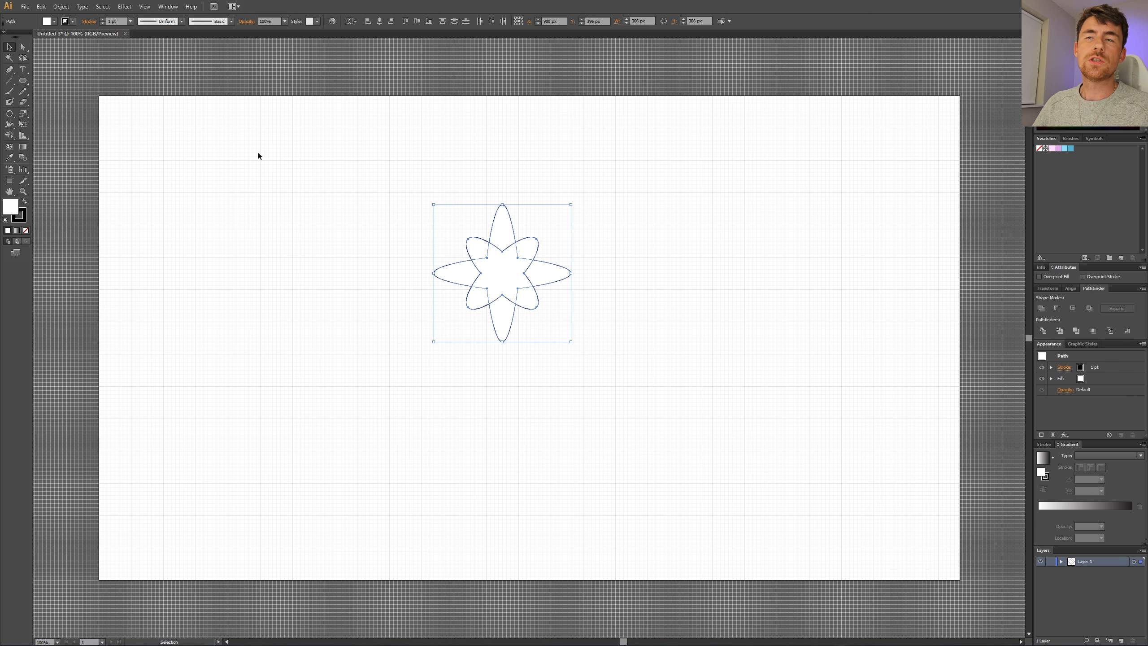
{"action": "left_click", "coordinate": [103, 19]}
{"action": "left_click", "coordinate": [103, 20]}
{"action": "left_click", "coordinate": [103, 20]}
{"action": "left_click", "coordinate": [103, 19]}
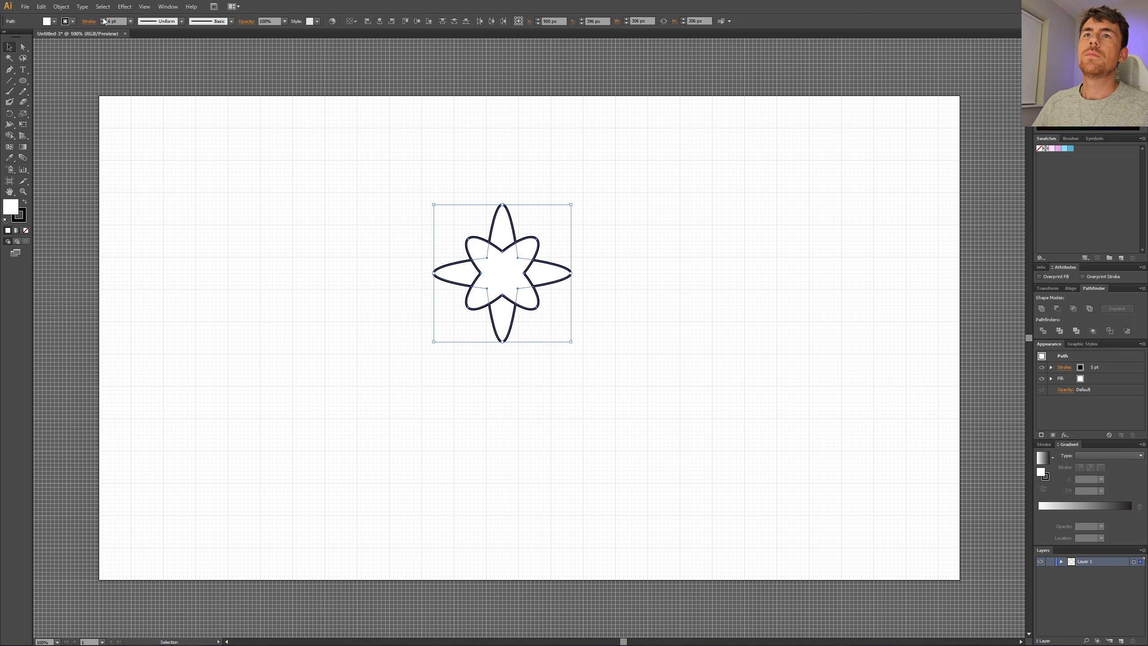
{"action": "left_click", "coordinate": [103, 19]}
{"action": "left_click", "coordinate": [103, 19]}
{"action": "left_click", "coordinate": [103, 19]}
{"action": "left_click", "coordinate": [103, 20]}
{"action": "left_click", "coordinate": [103, 20]}
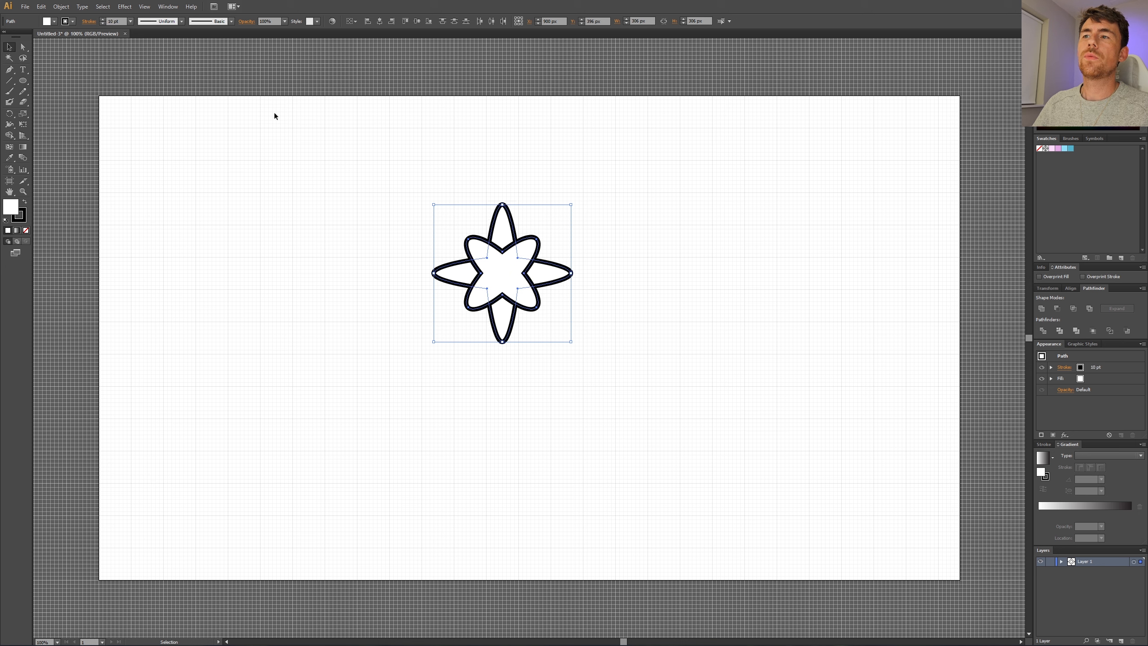
{"action": "left_click", "coordinate": [408, 244]}
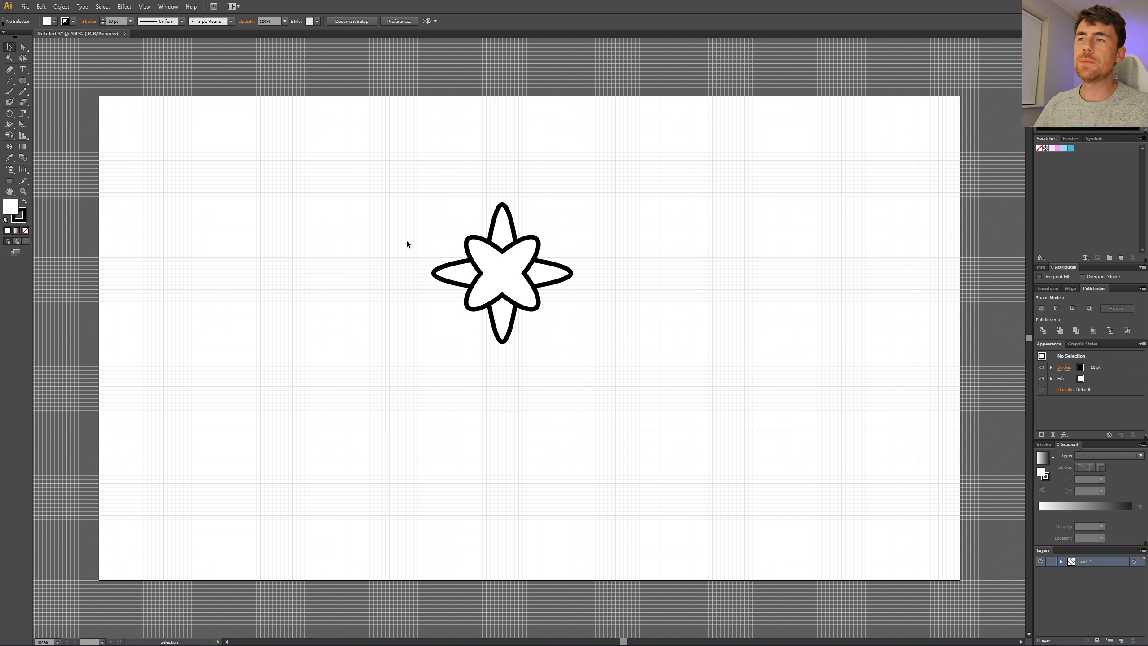
- Give the rotated front shape a light pink fill and a darker pink stroke
{"action": "left_click", "coordinate": [492, 266]}
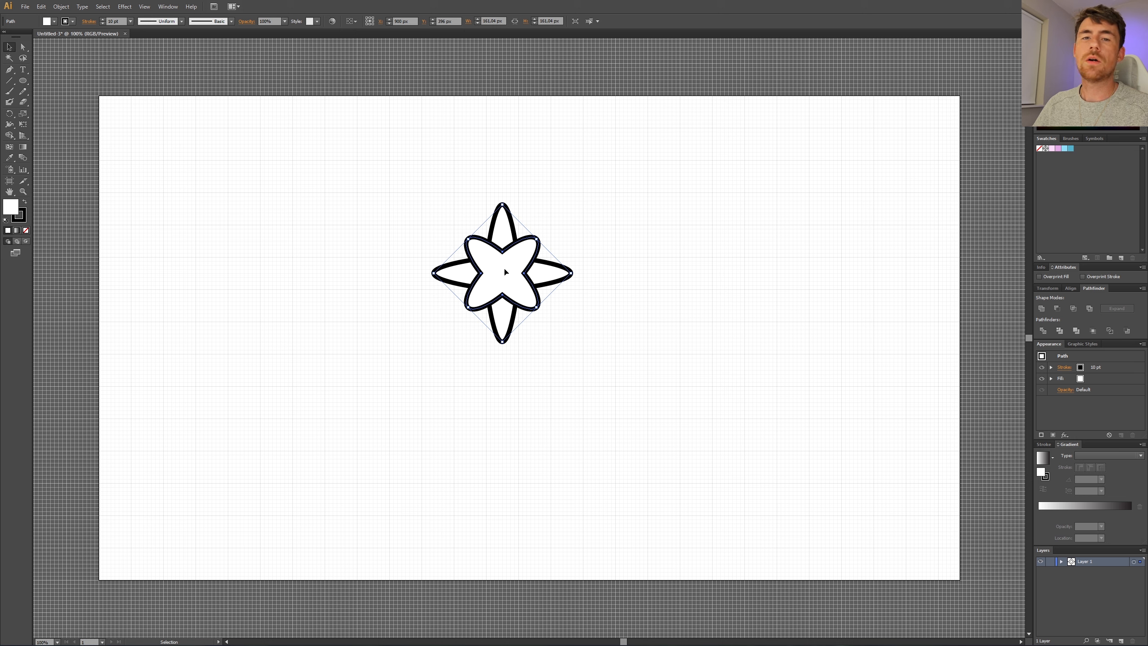
{"action": "left_click", "coordinate": [1051, 149]}
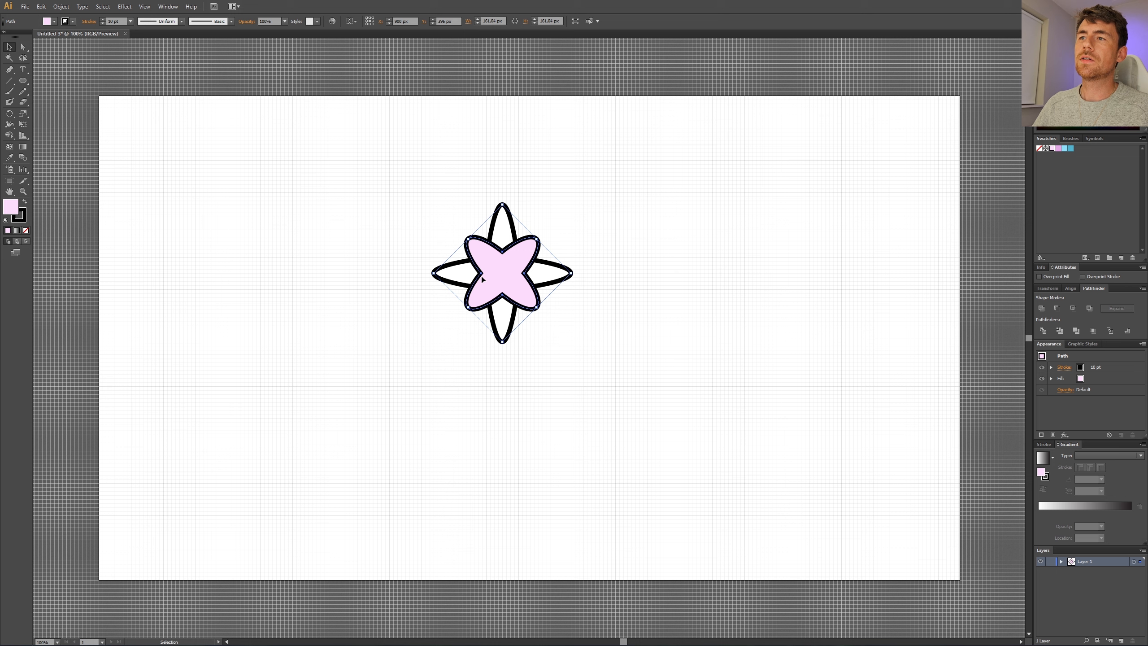
{"action": "left_click", "coordinate": [23, 219]}
{"action": "left_click", "coordinate": [1058, 149]}
- Give the long-petalled back shape a light blue fill and a darker blue stroke
{"action": "left_click", "coordinate": [549, 273]}
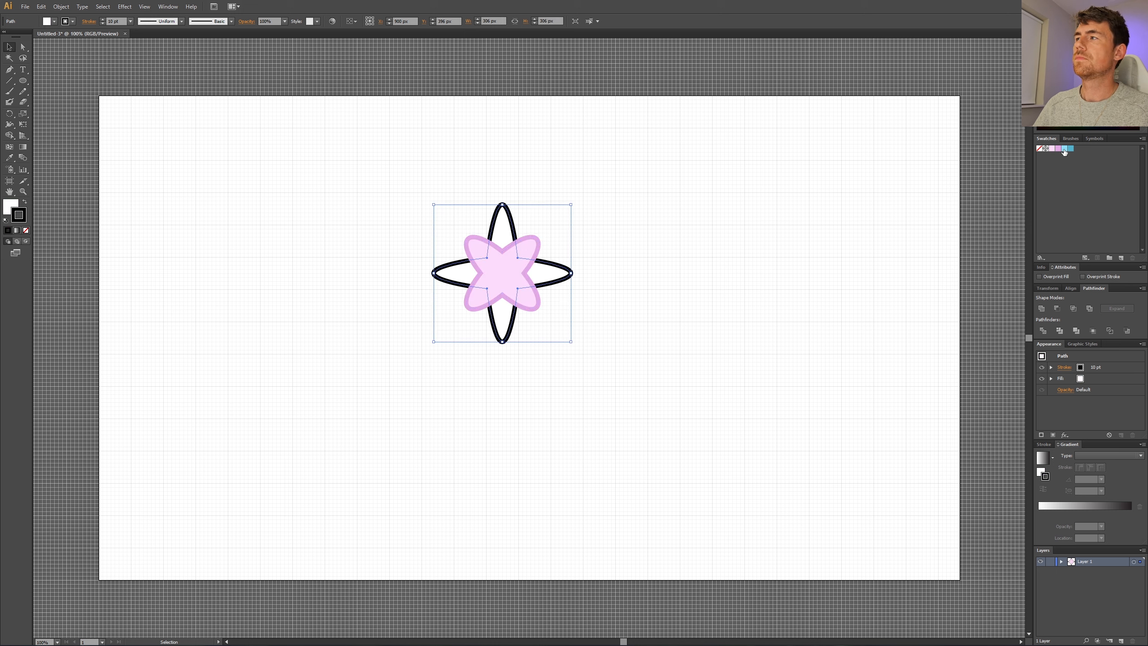
{"action": "left_click", "coordinate": [1071, 148]}
{"action": "key", "text": "x"}
{"action": "left_click", "coordinate": [1065, 149]}
{"action": "left_click", "coordinate": [626, 254]}
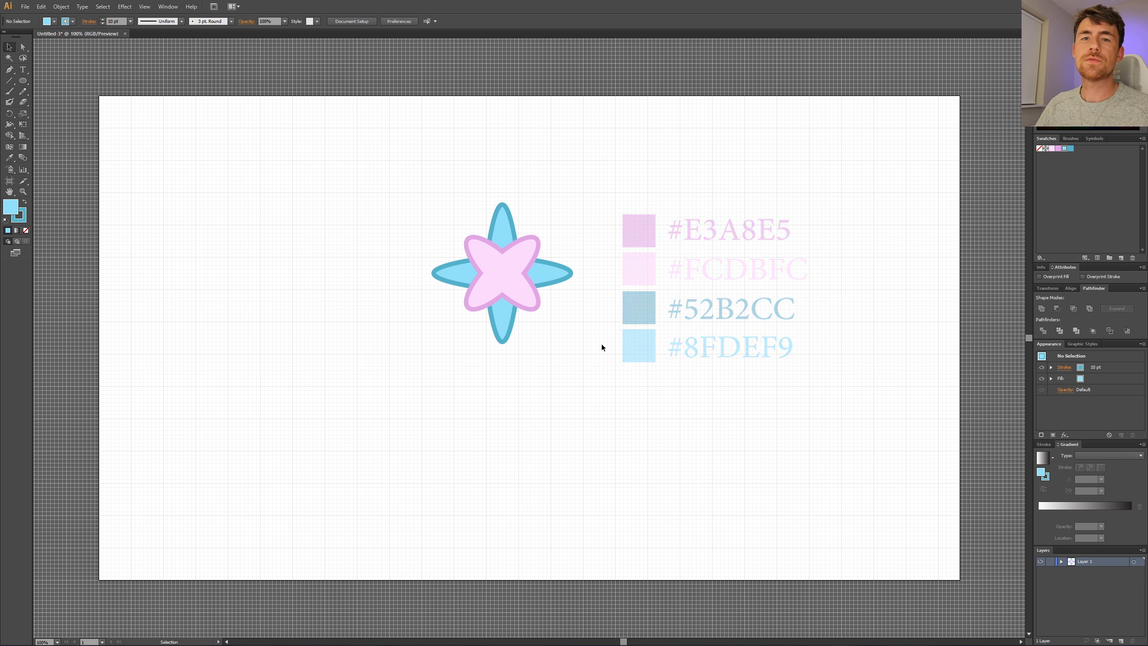
- Duplicate the whole flower horizontally to the right so the petal tips of both flowers meet
{"action": "left_click_drag", "start_coordinate": [596, 189], "coordinate": [427, 375]}
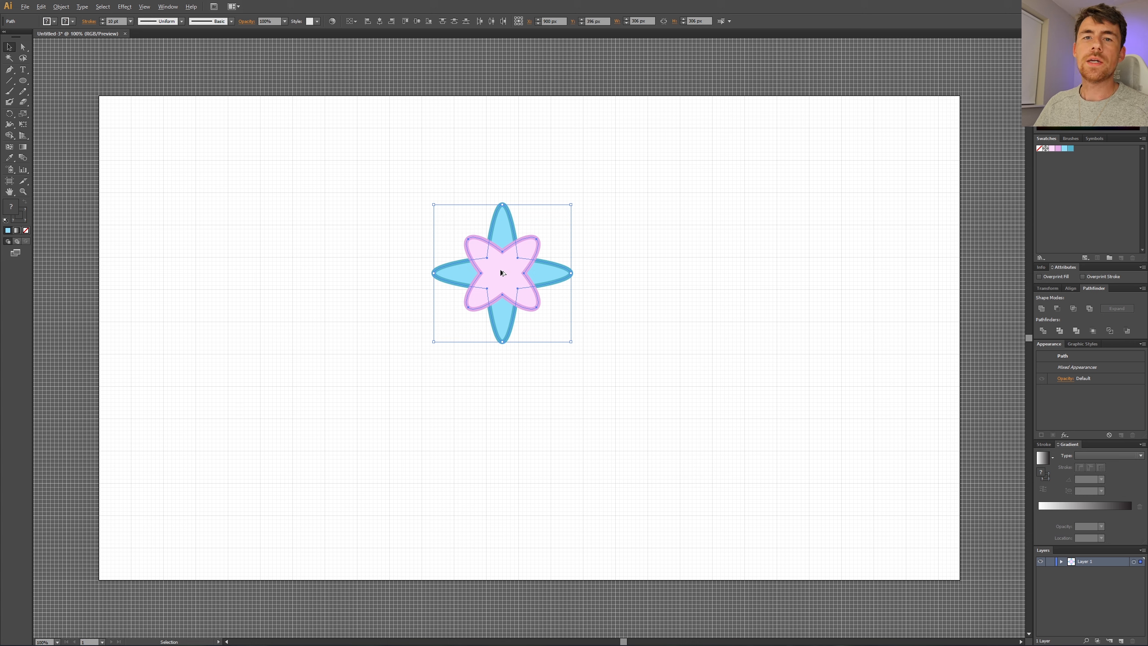
{"action": "left_click_drag", "start_coordinate": [501, 273], "coordinate": [632, 275], "text": "alt"}
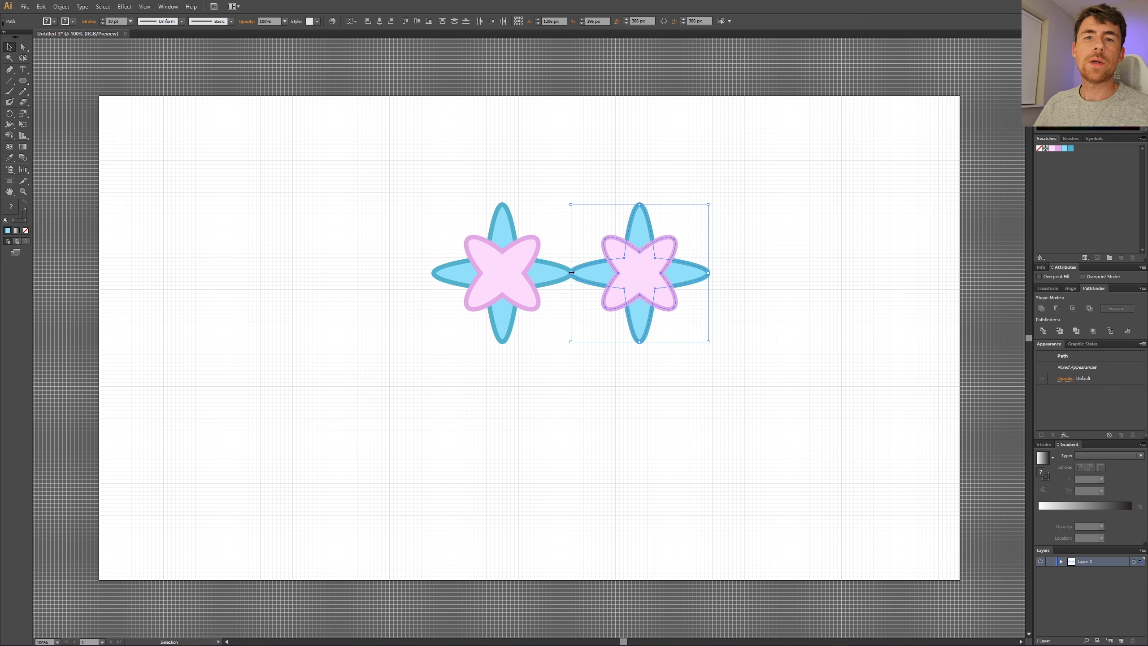
{"action": "left_click", "coordinate": [588, 242]}
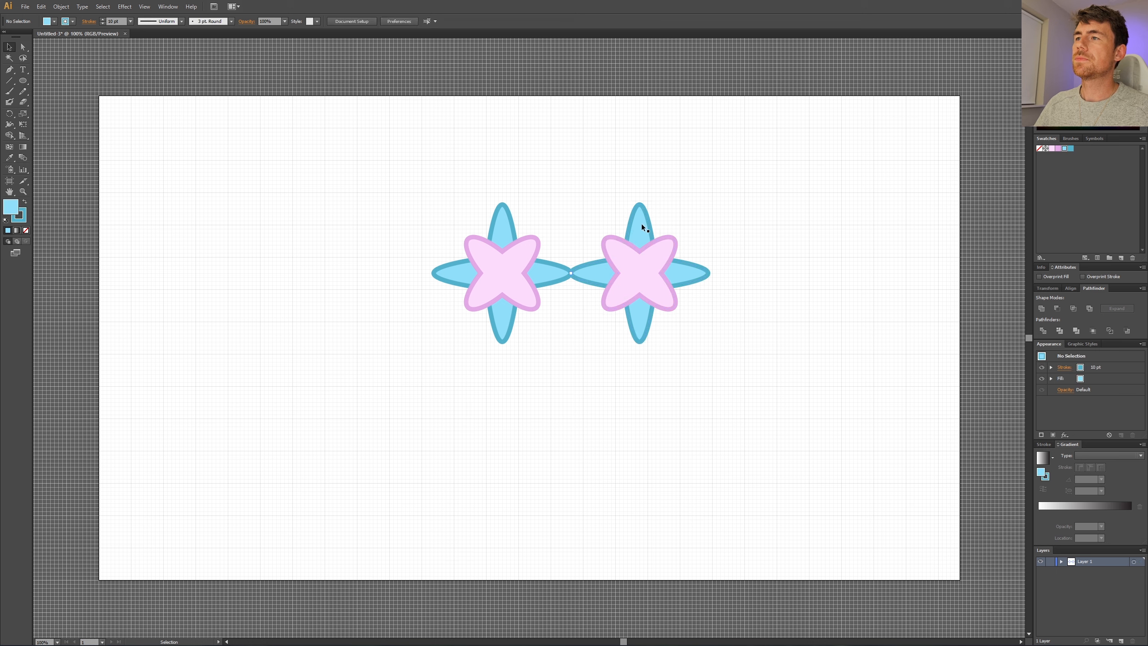
- Swap the copied flower's colours with the Eyedropper, making its long petals pink and its front shape blue
{"action": "left_click", "coordinate": [641, 223]}
{"action": "left_click", "coordinate": [9, 158]}
{"action": "left_click", "coordinate": [495, 270]}
{"action": "left_click", "coordinate": [9, 47]}
{"action": "left_click", "coordinate": [628, 267]}
{"action": "left_click", "coordinate": [9, 158]}
{"action": "left_click", "coordinate": [555, 269]}
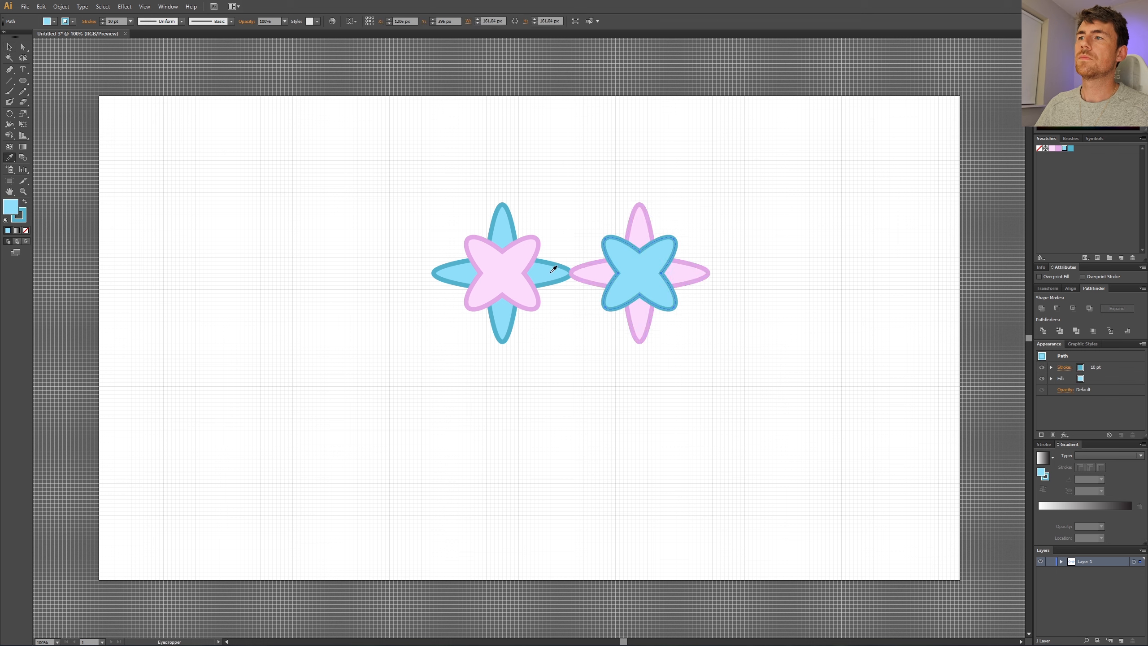
{"action": "left_click", "coordinate": [9, 47]}
{"action": "left_click", "coordinate": [580, 206]}
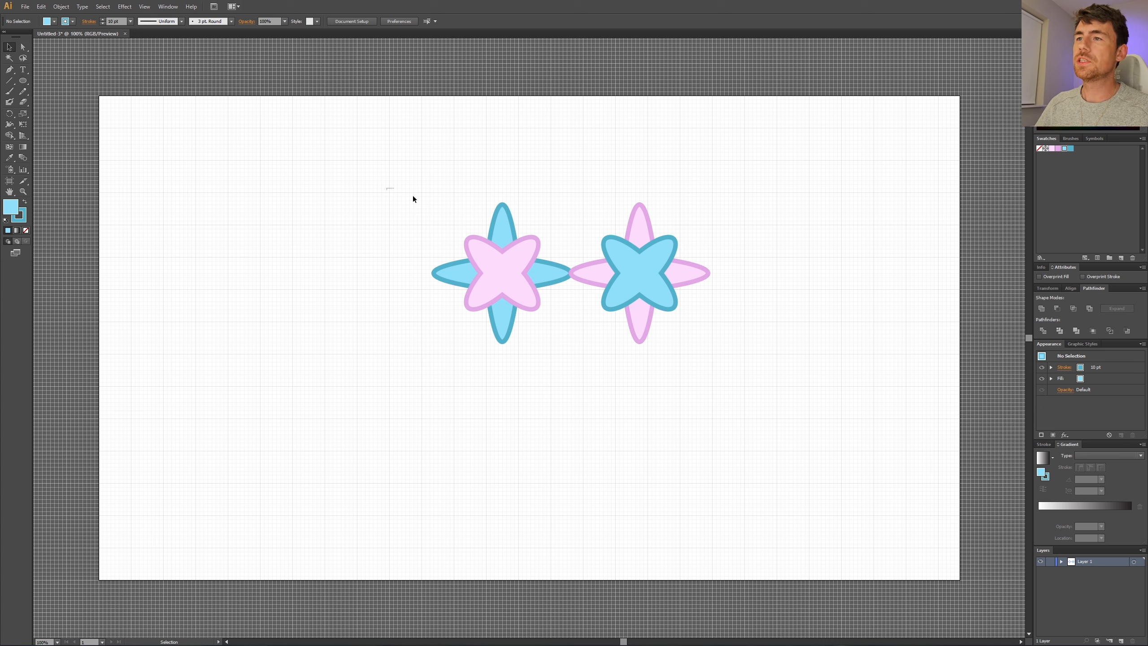
- Duplicate the pair of flowers directly below with touching petal tips and rotate the copy 180° to alternate the colours
{"action": "left_click_drag", "start_coordinate": [413, 199], "coordinate": [790, 384]}
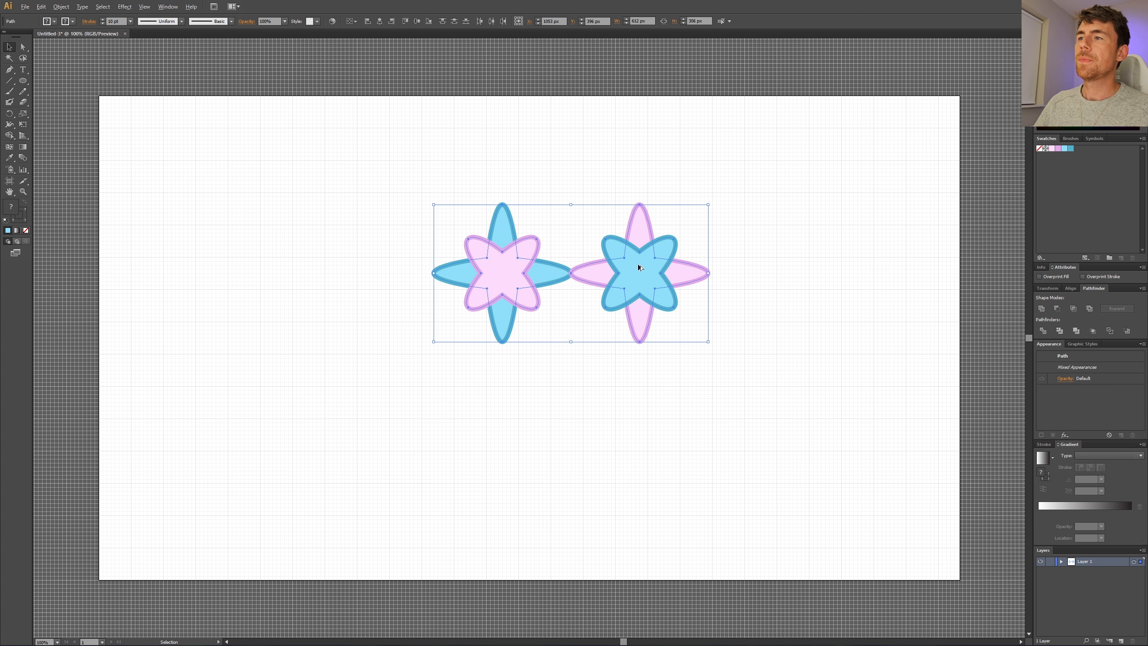
{"action": "left_click_drag", "start_coordinate": [638, 268], "coordinate": [638, 403]}
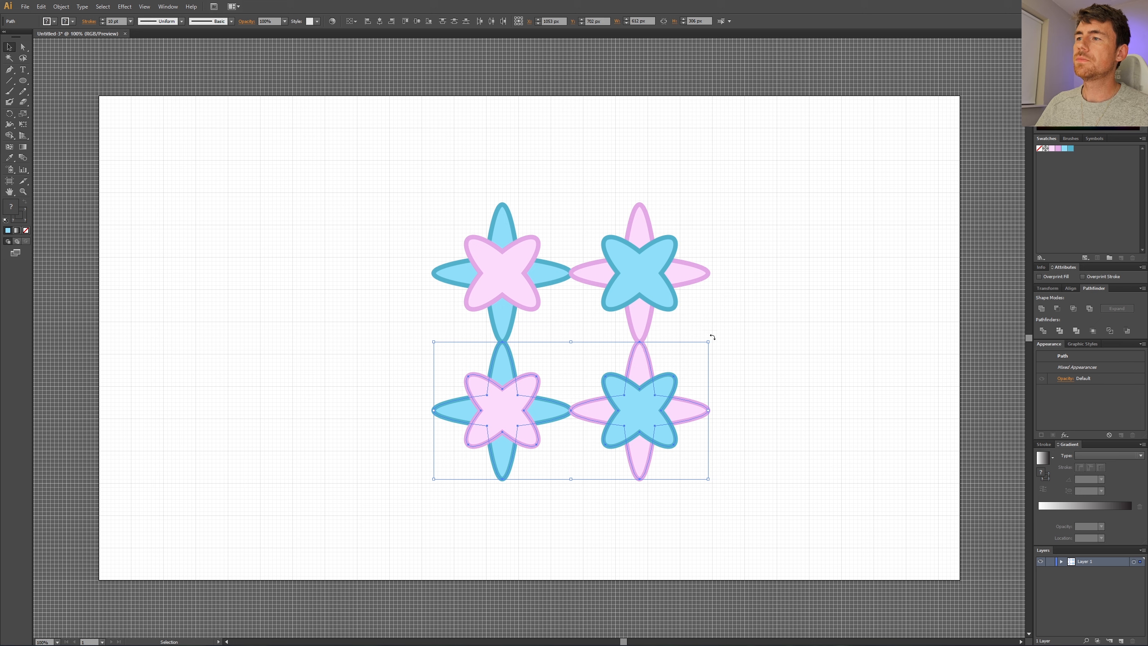
{"action": "left_click_drag", "start_coordinate": [712, 337], "coordinate": [481, 455]}
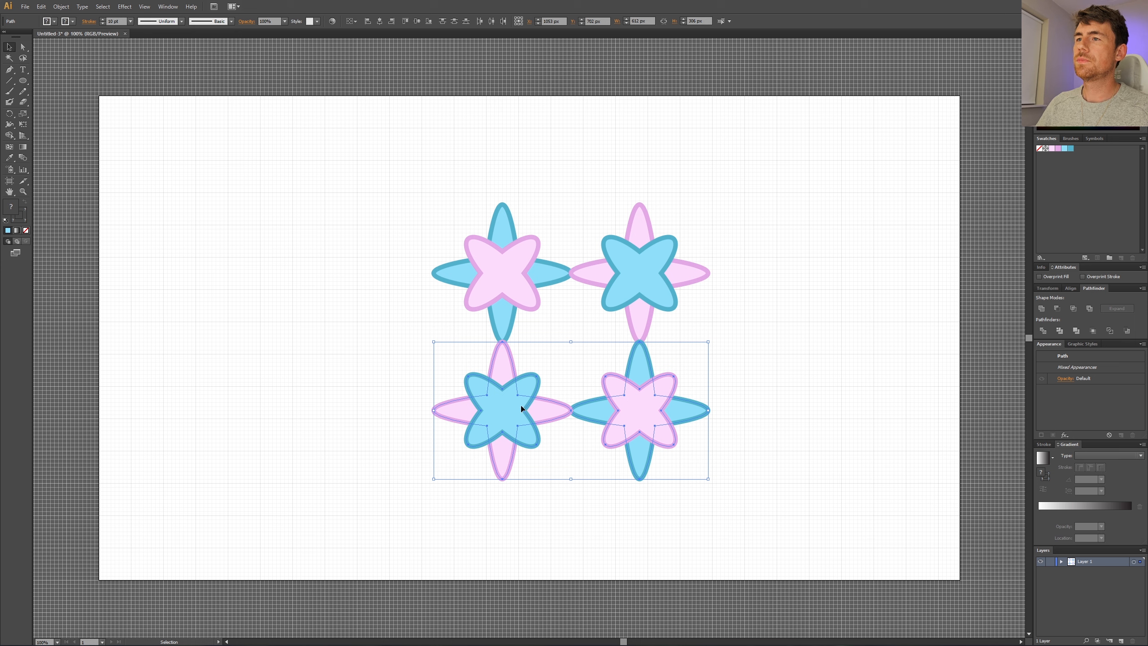
- Select all four flowers and expand their fills and strokes into shapes
{"action": "left_click", "coordinate": [698, 343]}
{"action": "left_click_drag", "start_coordinate": [734, 187], "coordinate": [408, 522]}
{"action": "left_click", "coordinate": [61, 7]}
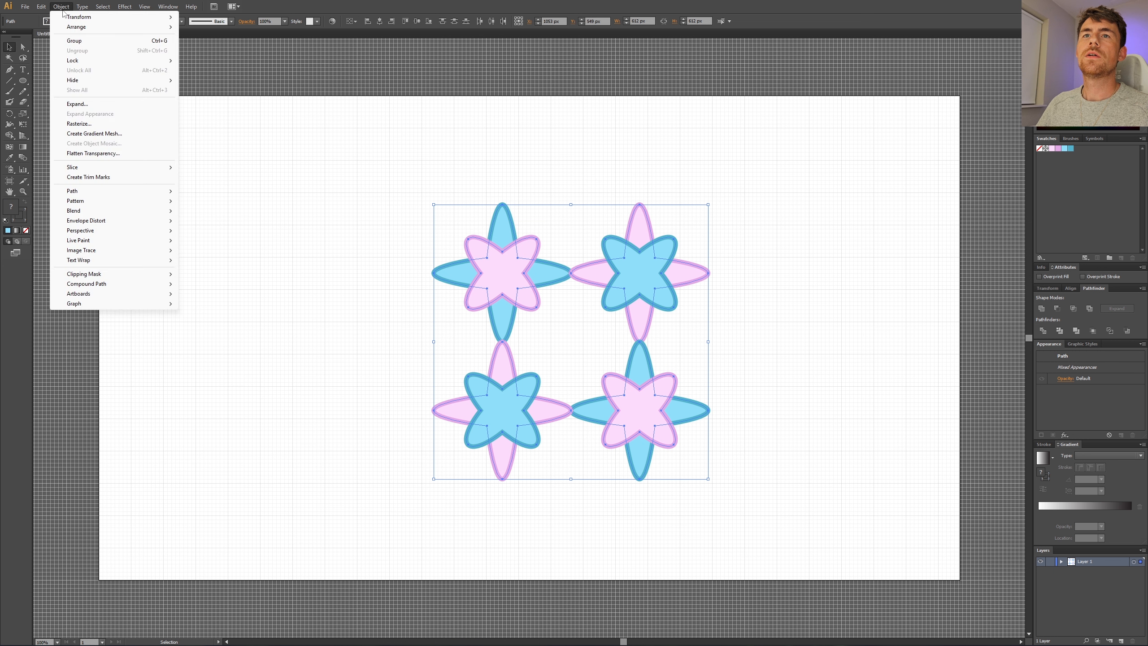
{"action": "left_click", "coordinate": [78, 107]}
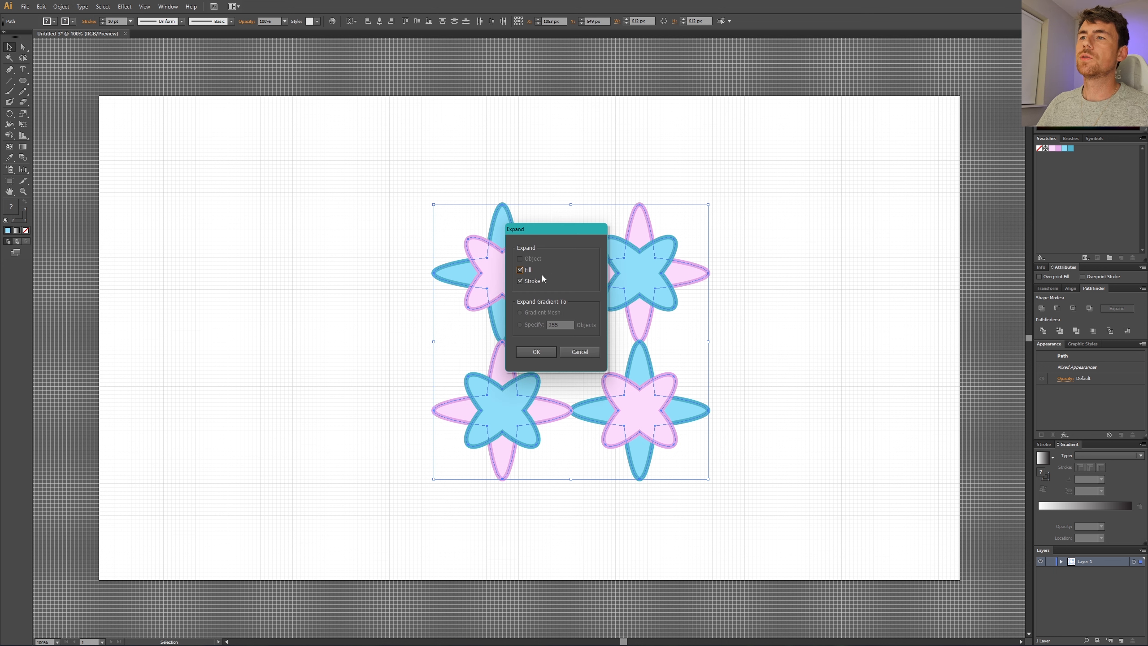
{"action": "left_click", "coordinate": [536, 354]}
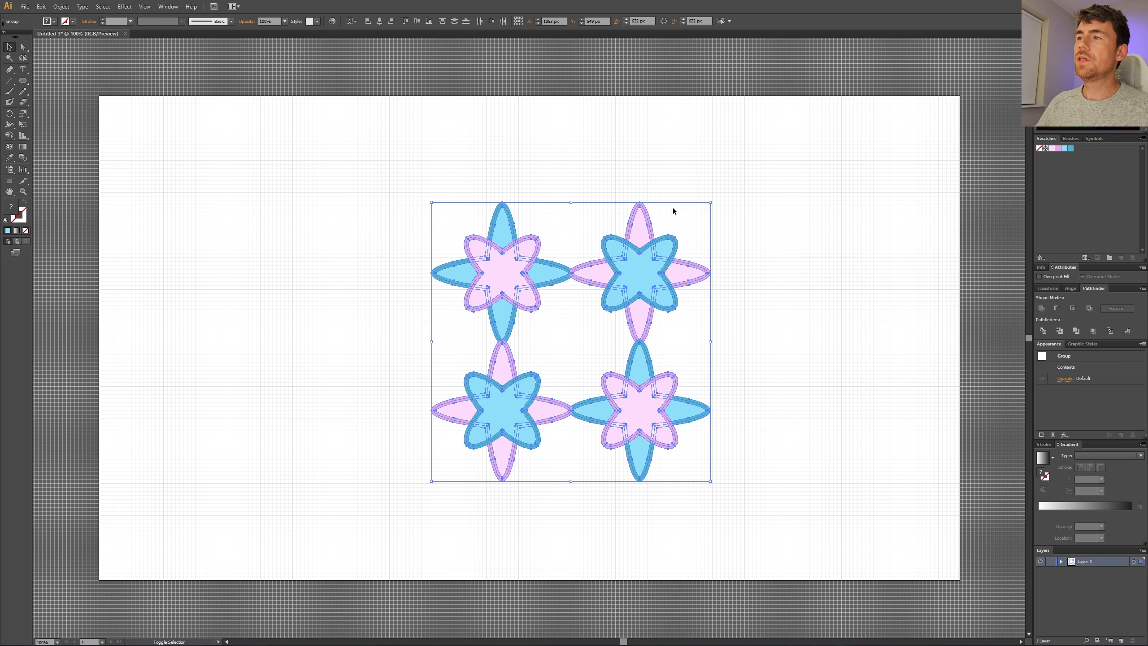
- Scale the expanded flowers down proportionally to about 145 px square, keeping the lower-left corner fixed
{"action": "key", "text": "ctrl+shift+b"}
{"action": "left_click_drag", "start_coordinate": [712, 202], "coordinate": [498, 393]}
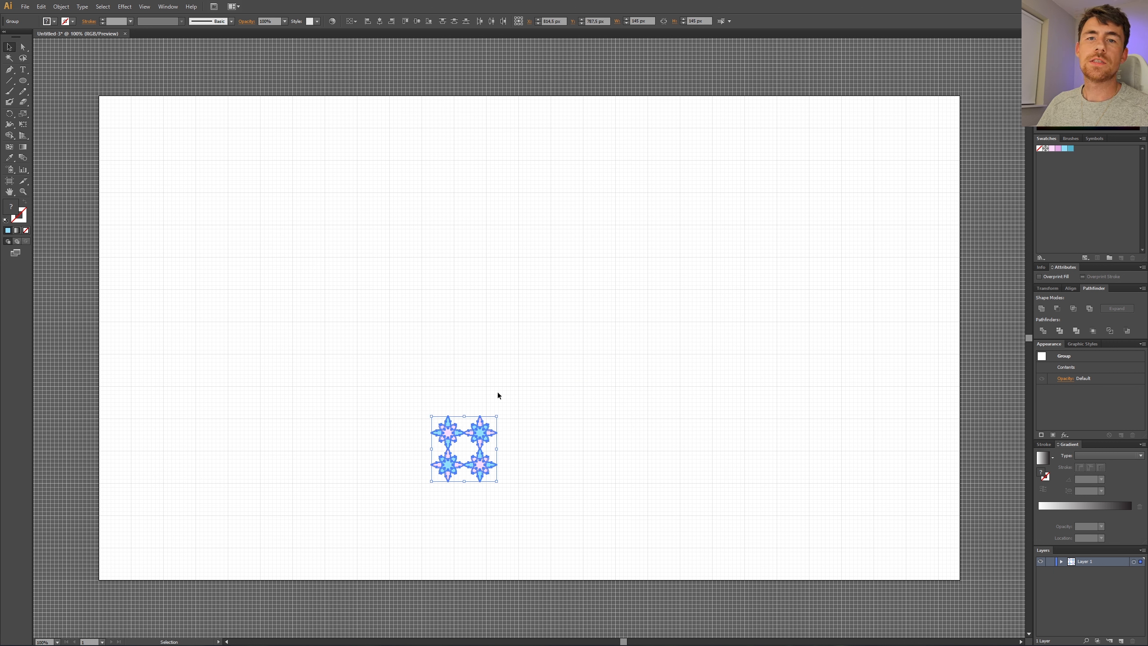
- Hide the grid and turn off Snap to Grid
{"action": "key", "text": "z"}
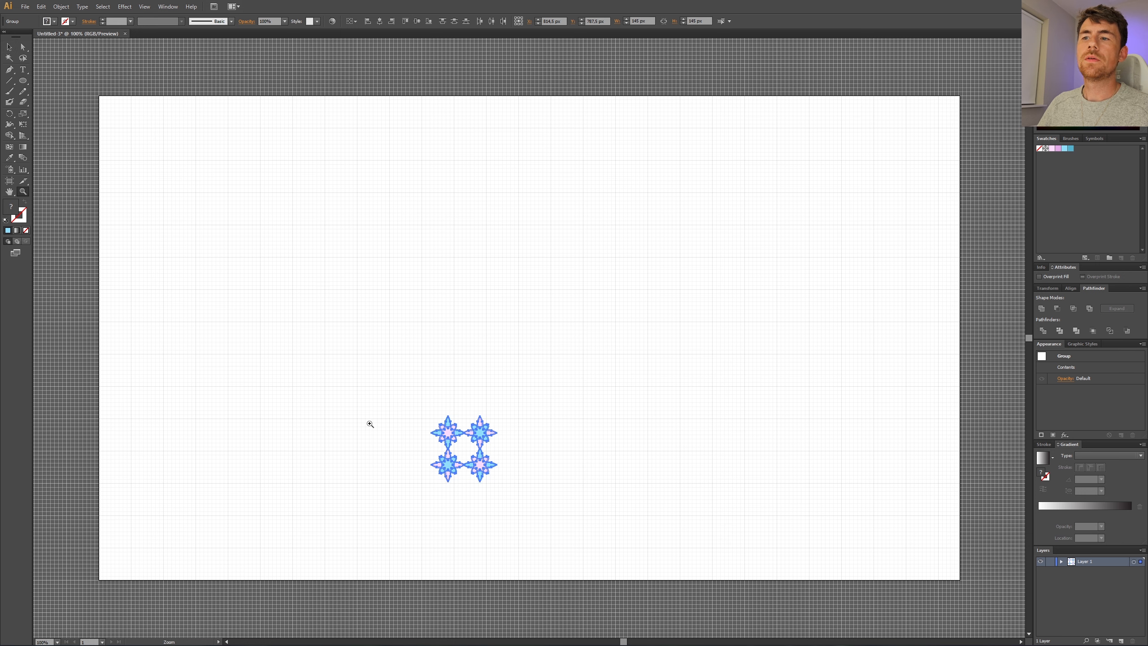
{"action": "left_click_drag", "start_coordinate": [357, 384], "coordinate": [635, 545]}
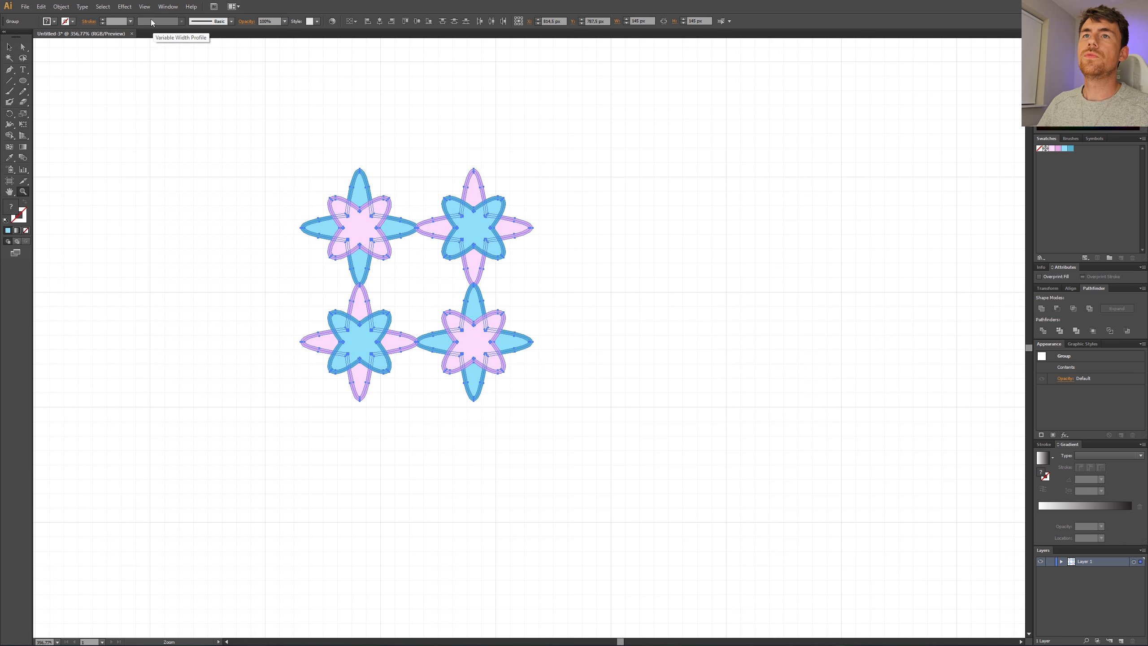
{"action": "left_click", "coordinate": [144, 6]}
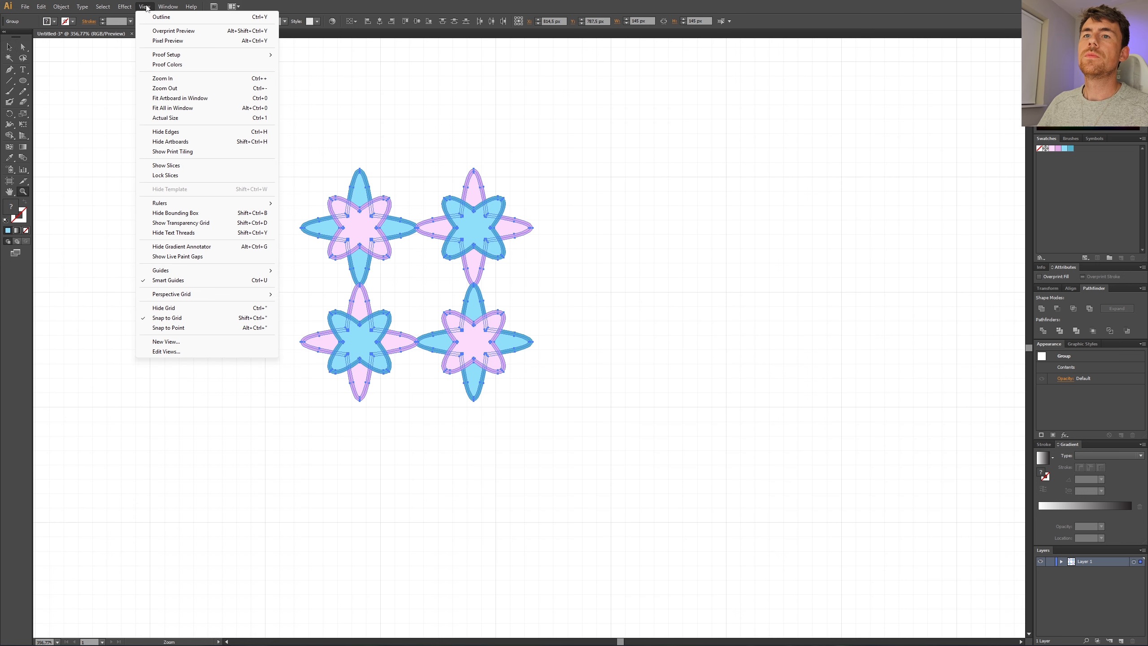
{"action": "left_click", "coordinate": [170, 310]}
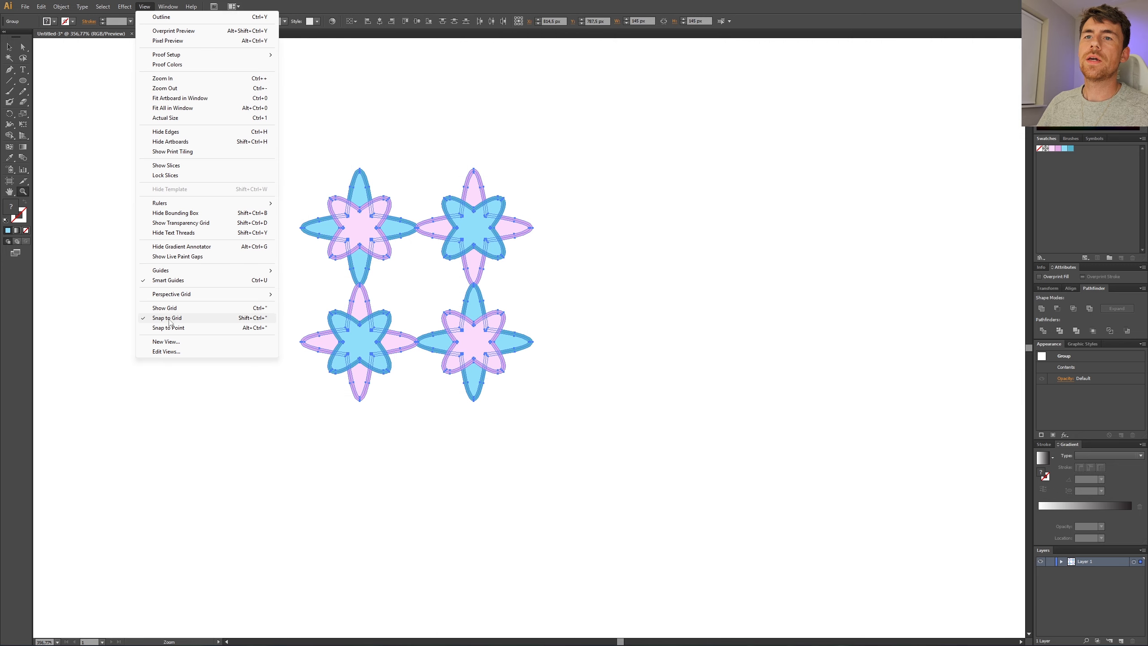
{"action": "left_click", "coordinate": [170, 322]}
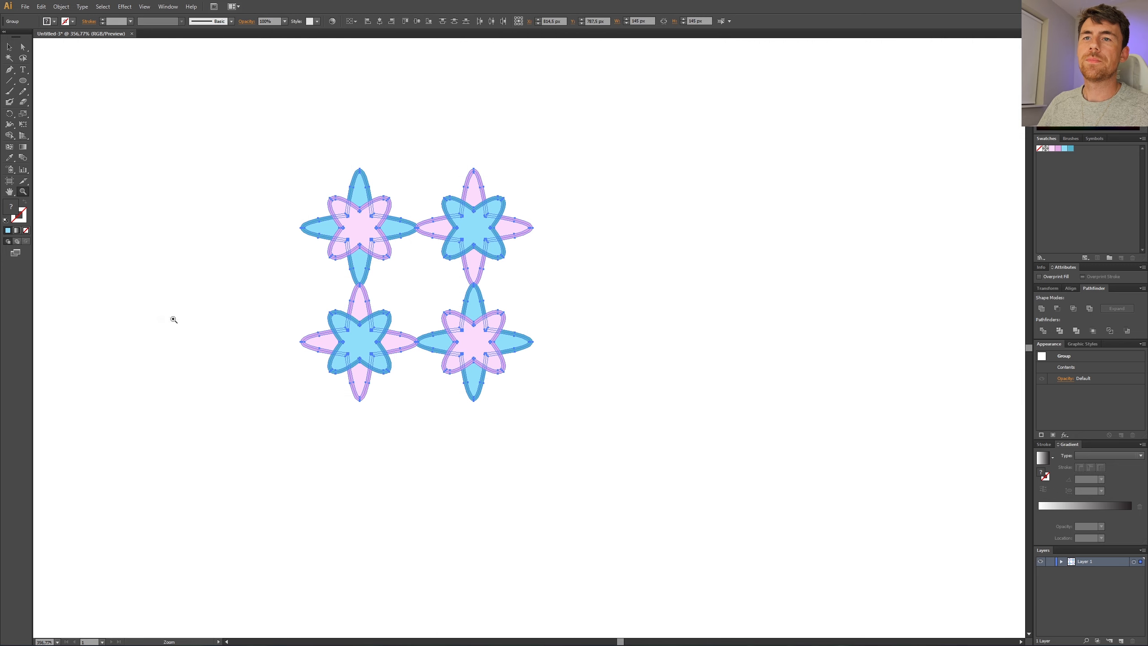
{"action": "left_click", "coordinate": [9, 47]}
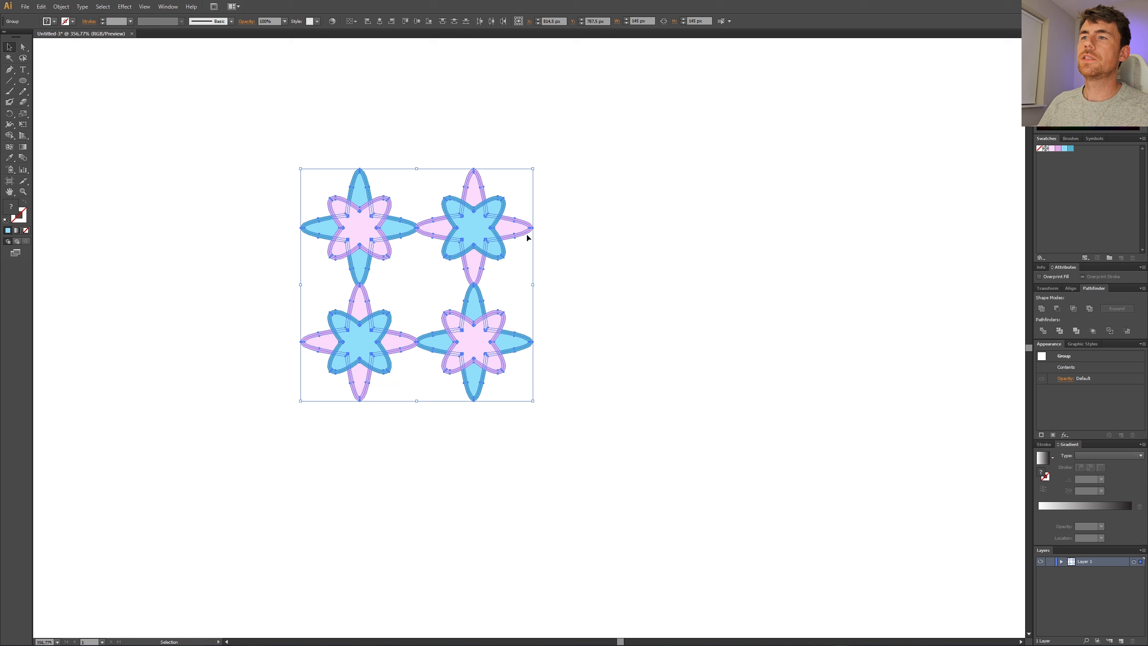
- Move the upper-right and lower-right flowers about 37 px horizontally outward, keeping them vertically aligned with each other
{"action": "left_click", "coordinate": [568, 247]}
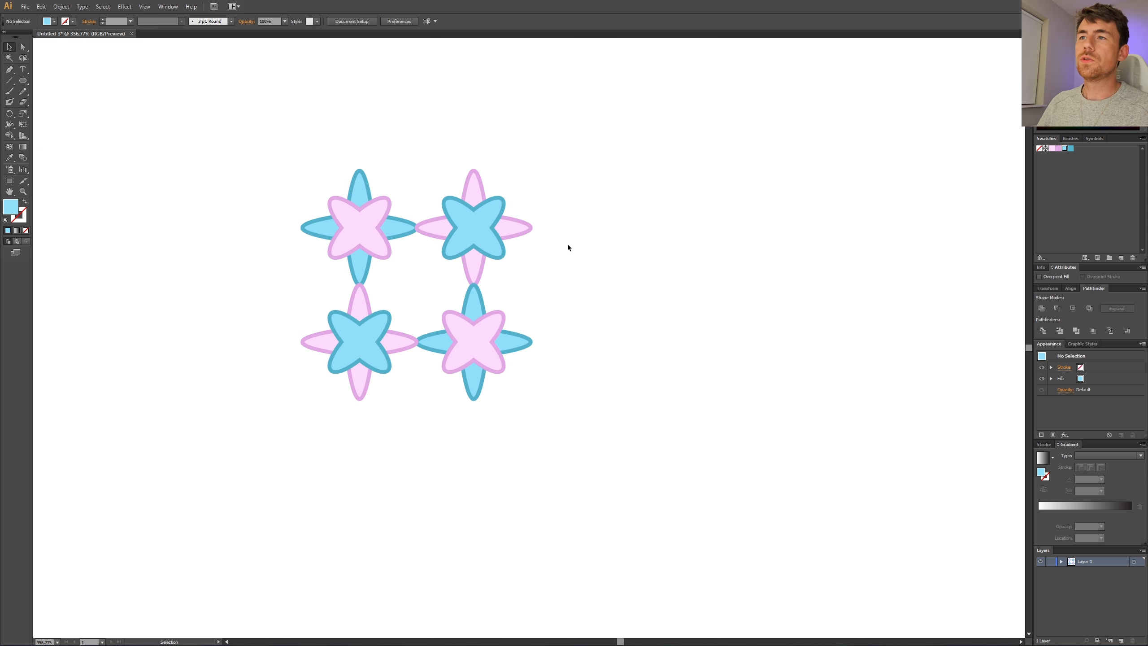
{"action": "left_click_drag", "start_coordinate": [422, 162], "coordinate": [532, 268]}
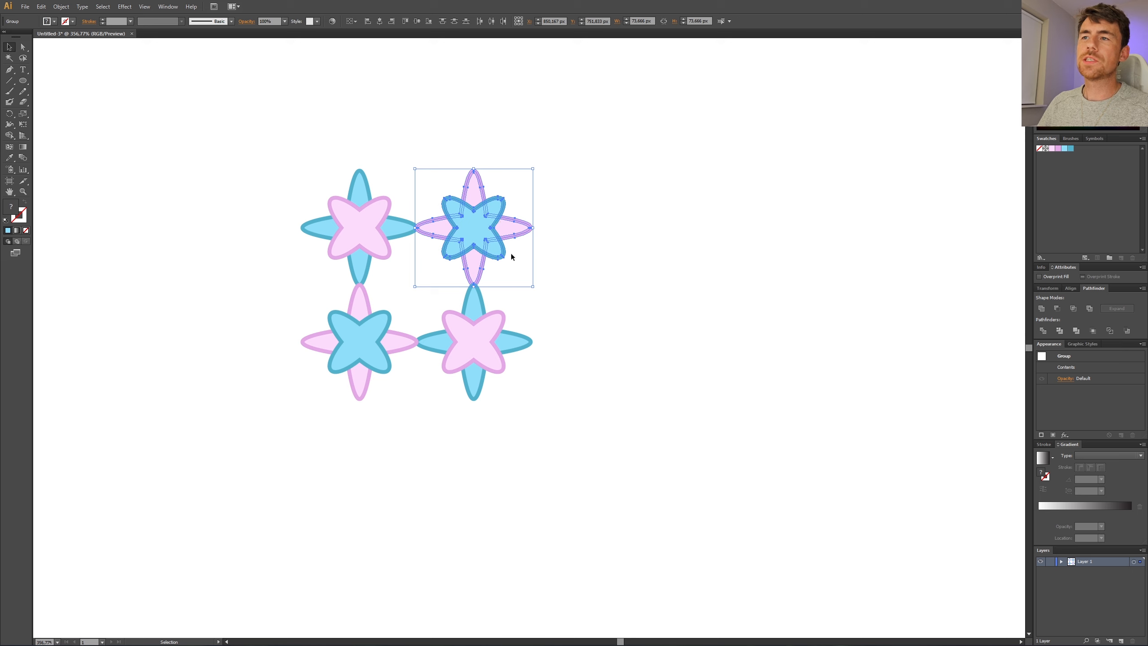
{"action": "left_click_drag", "start_coordinate": [482, 229], "coordinate": [539, 232]}
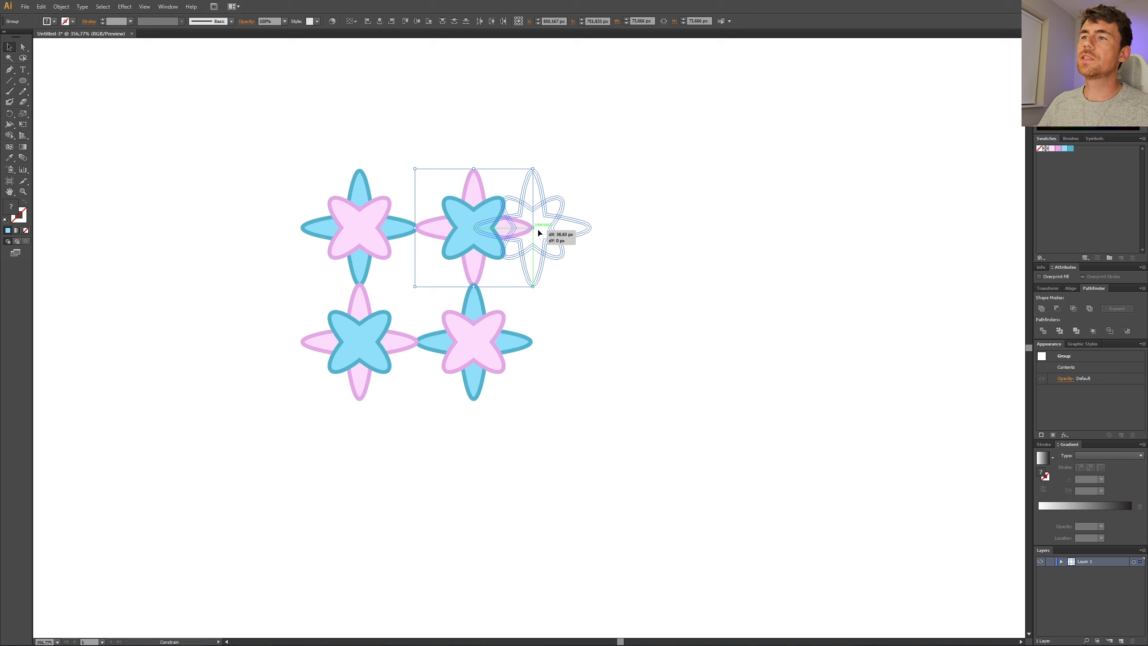
{"action": "left_click_drag", "start_coordinate": [539, 232], "coordinate": [538, 231]}
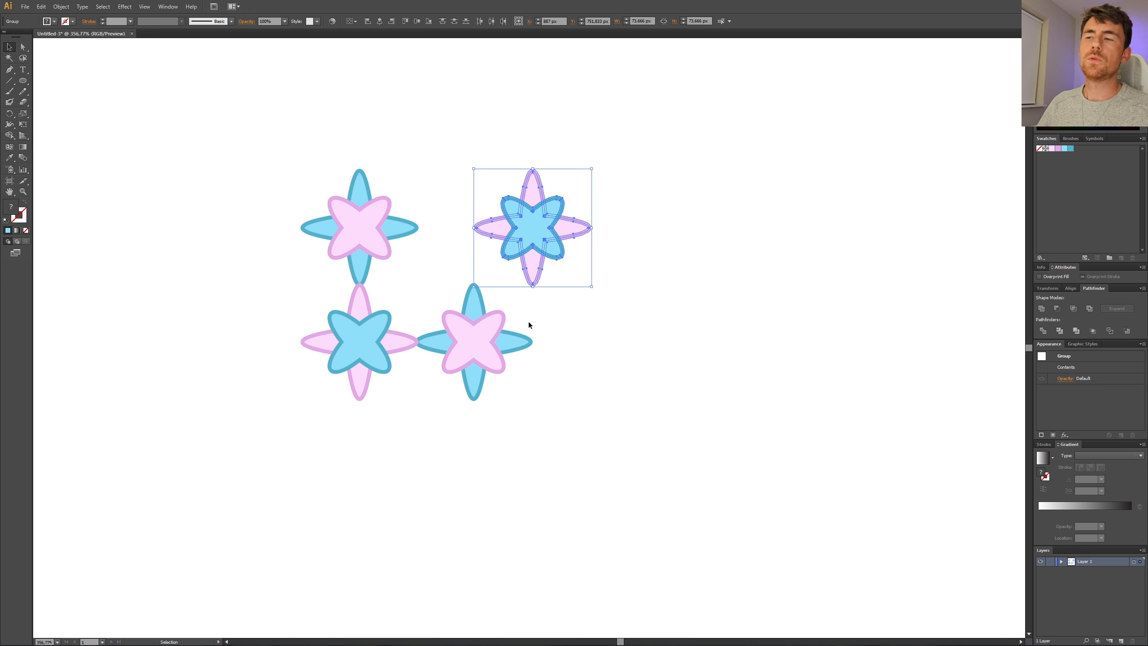
{"action": "left_click_drag", "start_coordinate": [478, 358], "coordinate": [537, 349]}
- Move the two bottom flowers straight down, making the gap between the rows match the gap between the columns
{"action": "left_click_drag", "start_coordinate": [628, 310], "coordinate": [274, 402]}
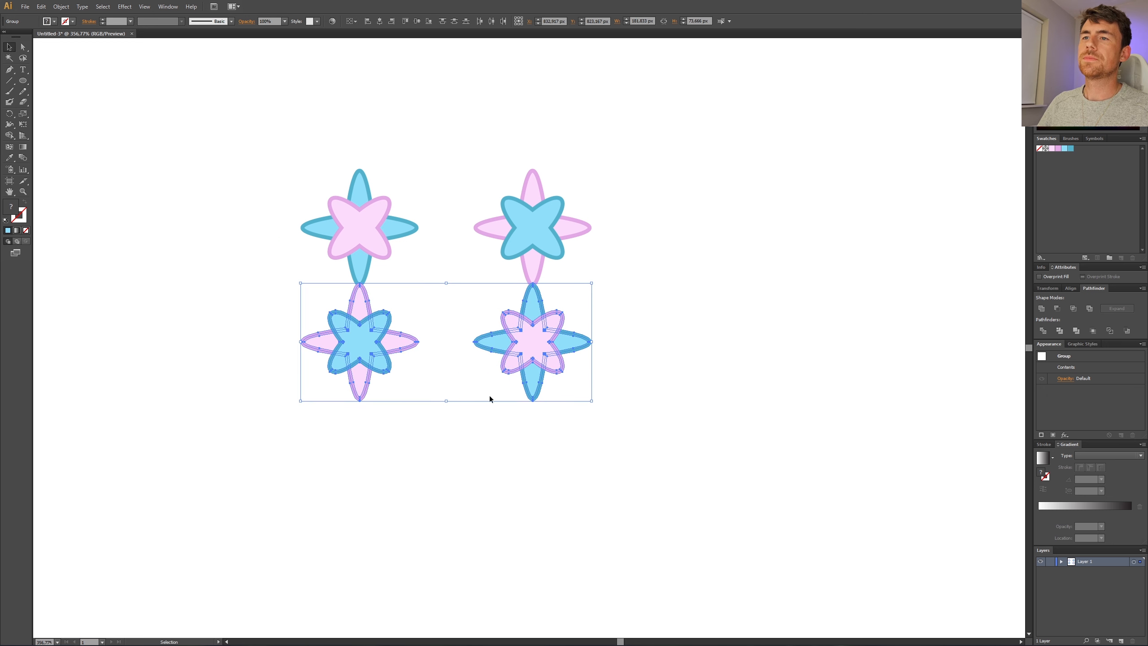
{"action": "left_click_drag", "start_coordinate": [537, 339], "coordinate": [536, 399]}
{"action": "left_click", "coordinate": [614, 344]}
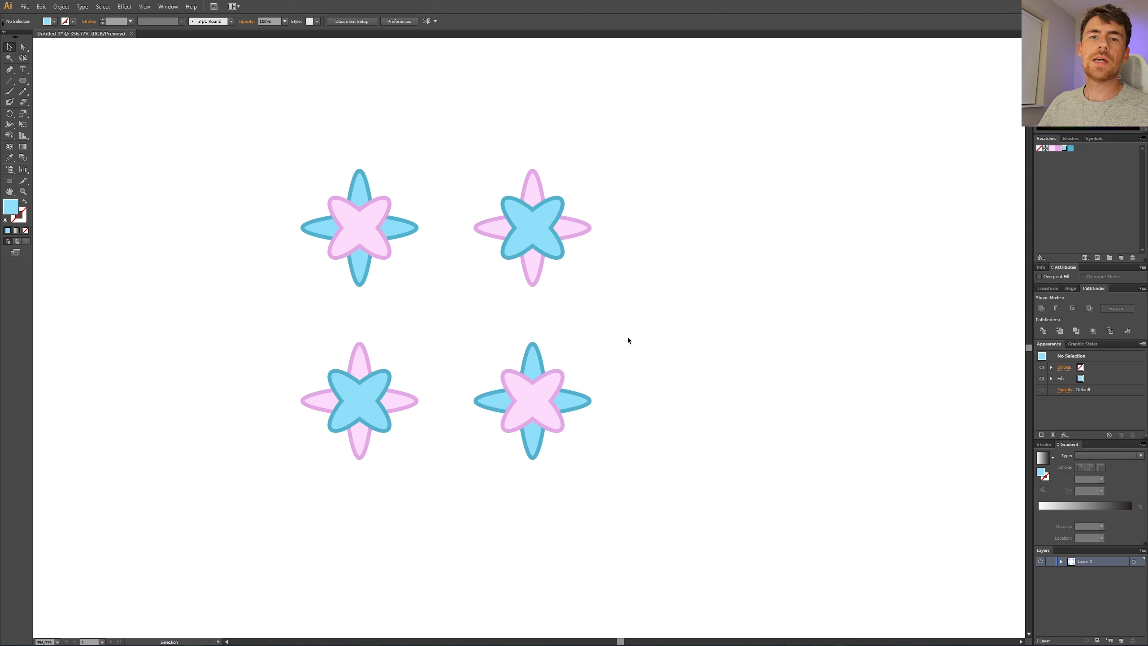
- Measure the vertical gap between the two right-hand flowers with a temporary line between their facing petal tips, and delete the line
{"action": "left_click", "coordinate": [9, 80]}
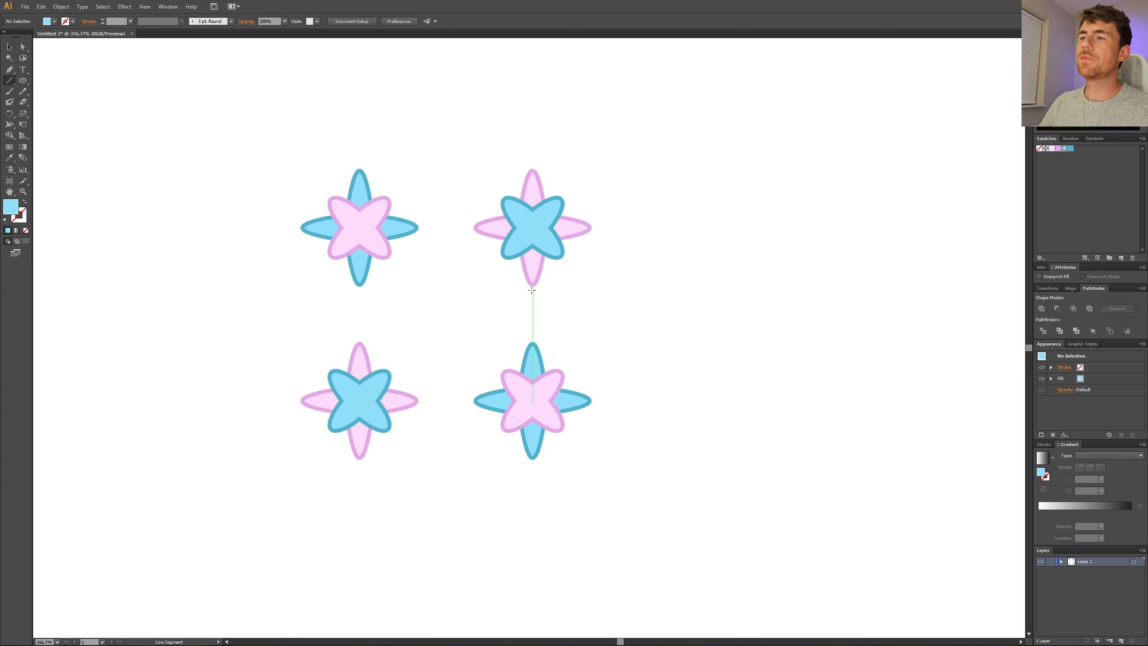
{"action": "left_click_drag", "start_coordinate": [532, 287], "coordinate": [532, 342]}
{"action": "left_click_drag", "start_coordinate": [532, 342], "coordinate": [533, 344]}
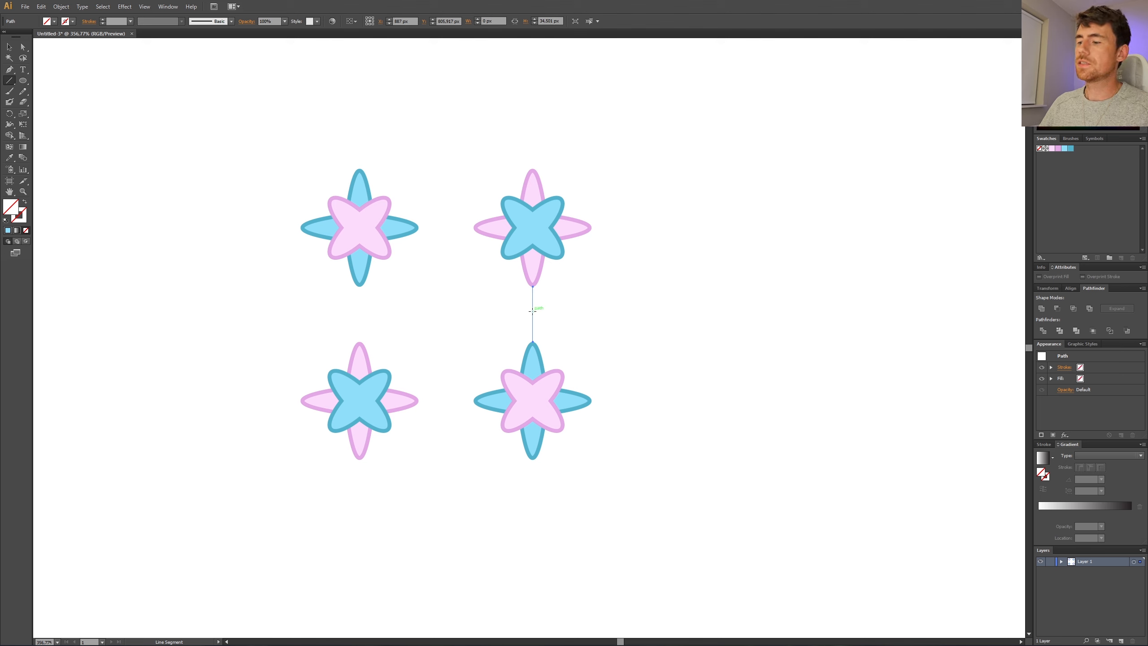
{"action": "key", "text": "Delete"}
{"action": "left_click", "coordinate": [9, 47]}
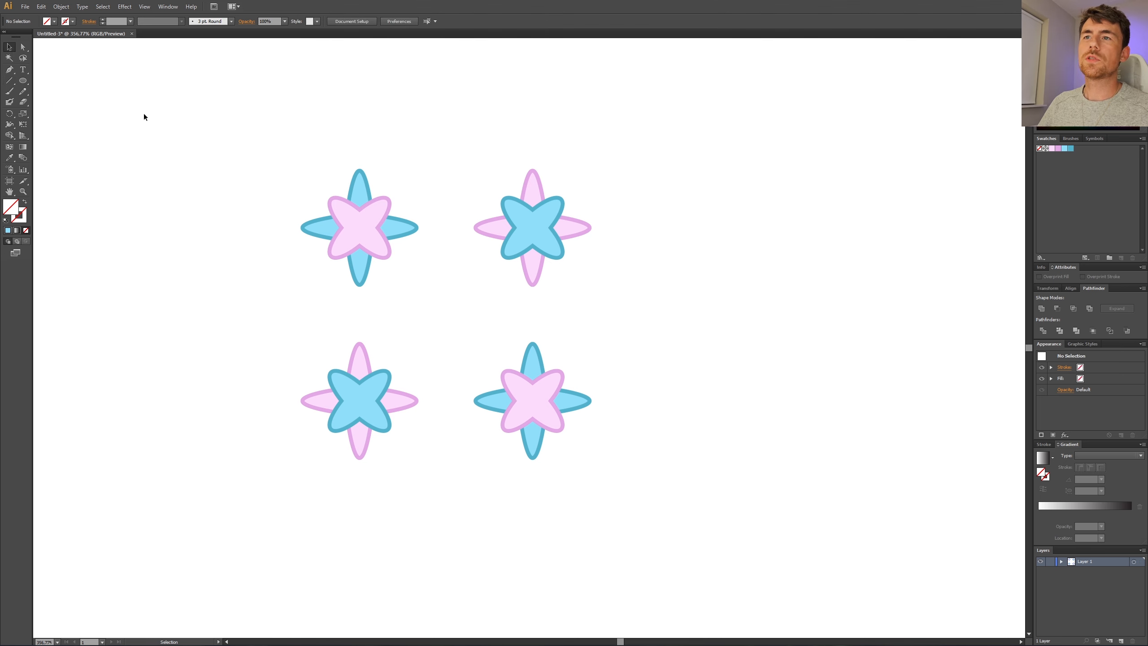
- Make a new pattern from all four flowers
{"action": "left_click_drag", "start_coordinate": [252, 159], "coordinate": [626, 470]}
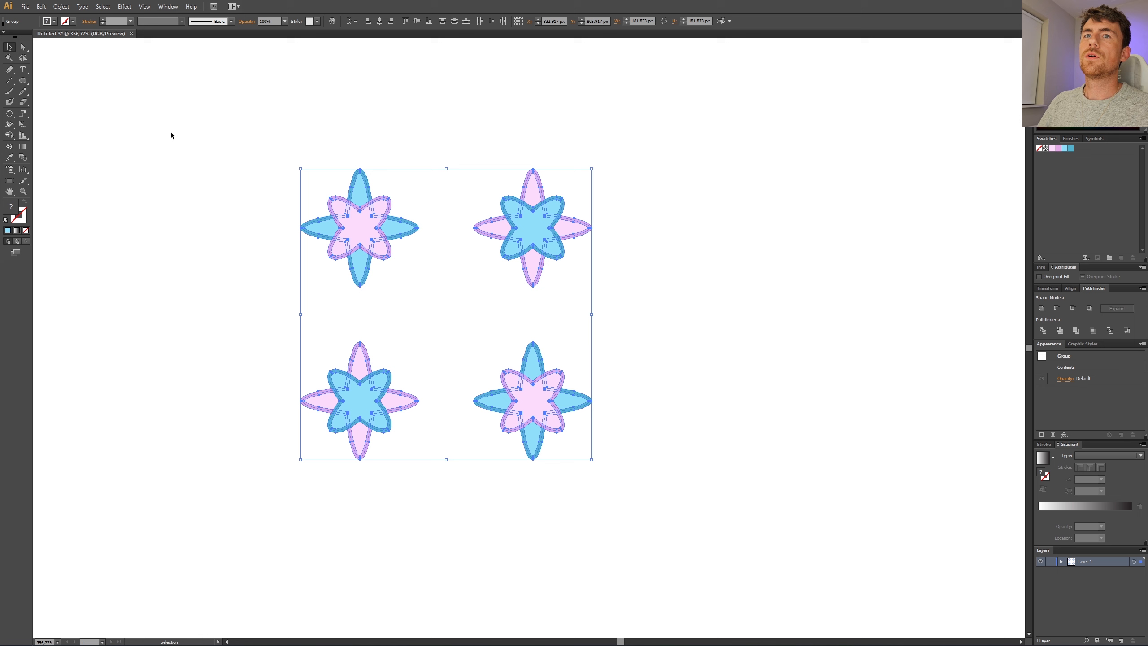
{"action": "left_click", "coordinate": [60, 8]}
{"action": "mouse_move", "coordinate": [138, 202]}
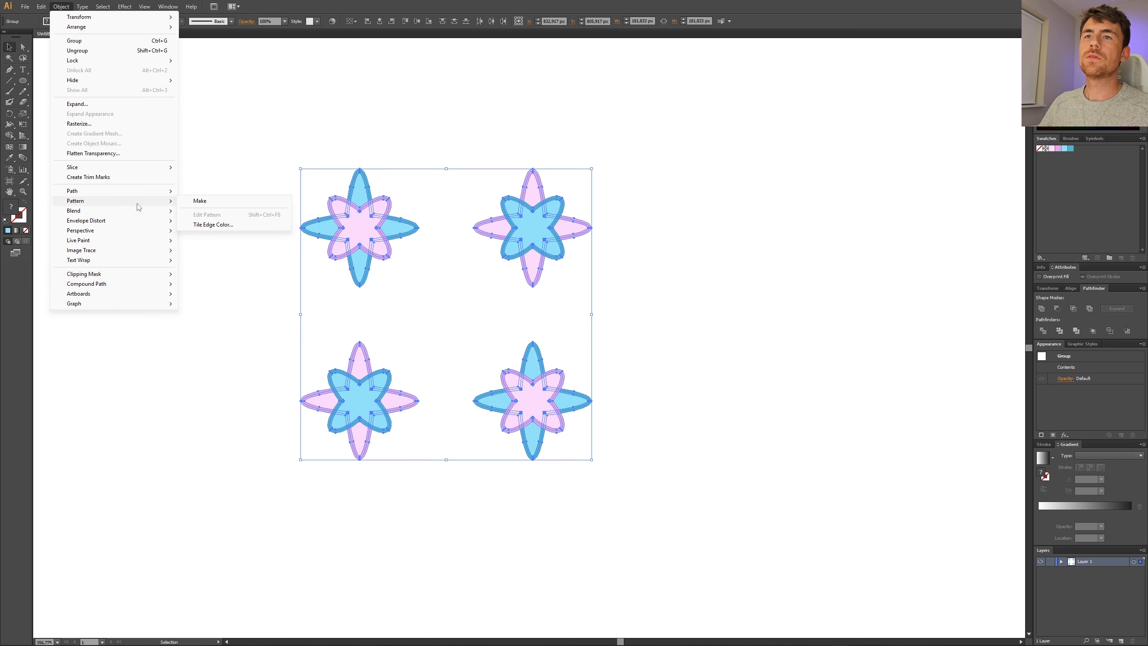
{"action": "left_click", "coordinate": [215, 201]}
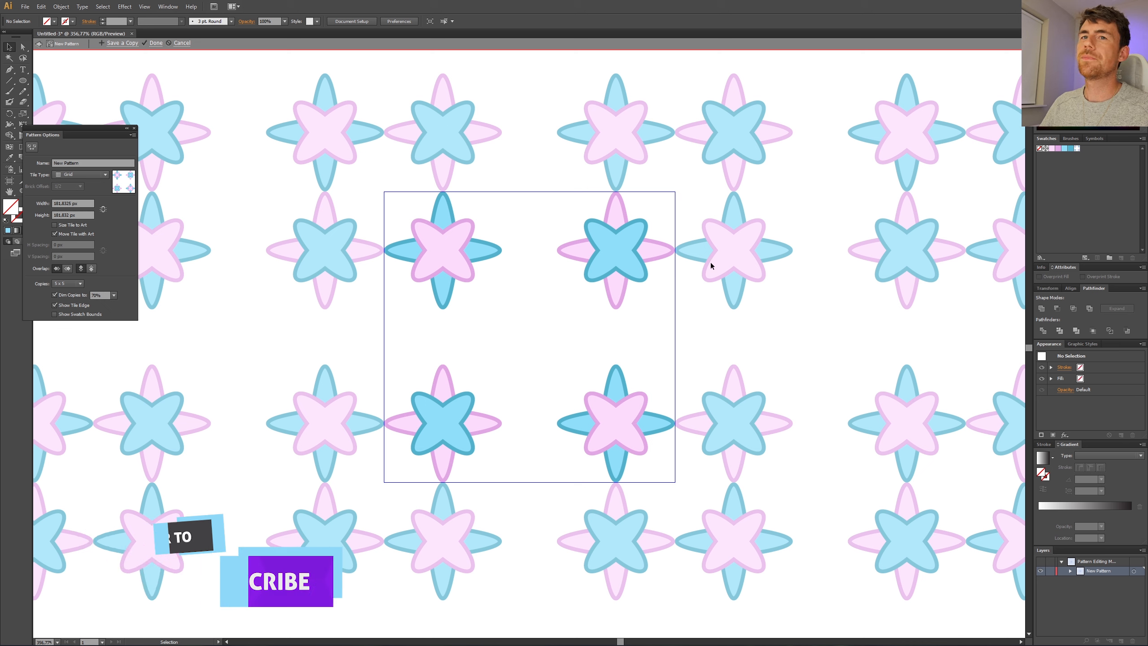
- Size the pattern tile to the art and set both the horizontal and vertical spacing to 34.5 px
{"action": "left_click", "coordinate": [55, 224]}
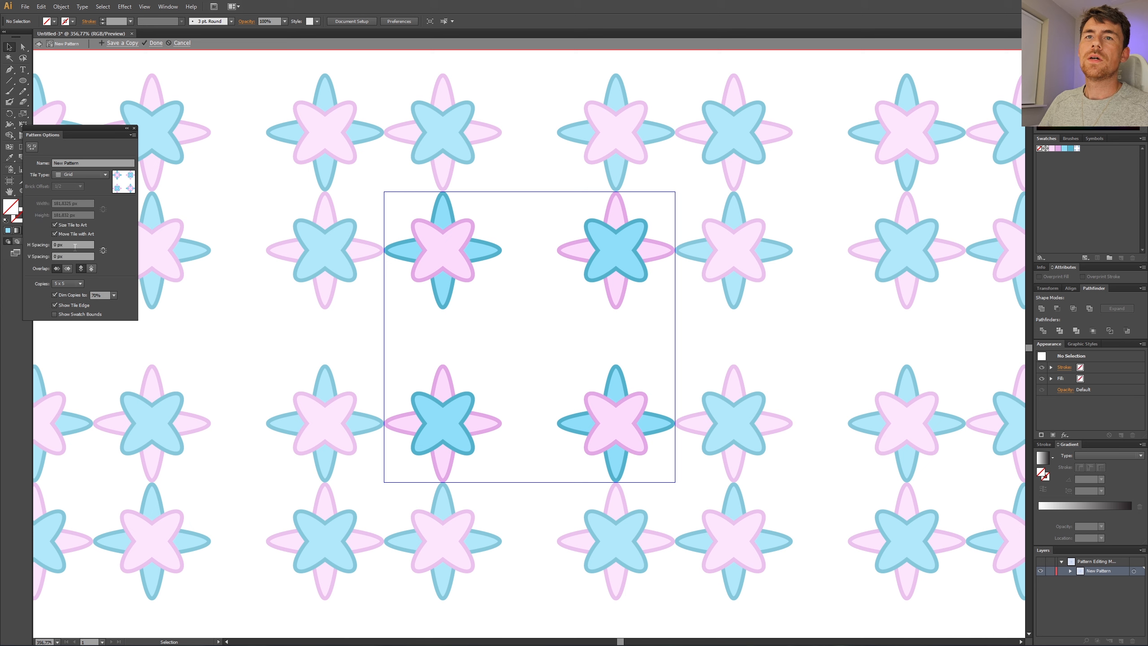
{"action": "left_click", "coordinate": [73, 245]}
{"action": "type", "text": "34,"}
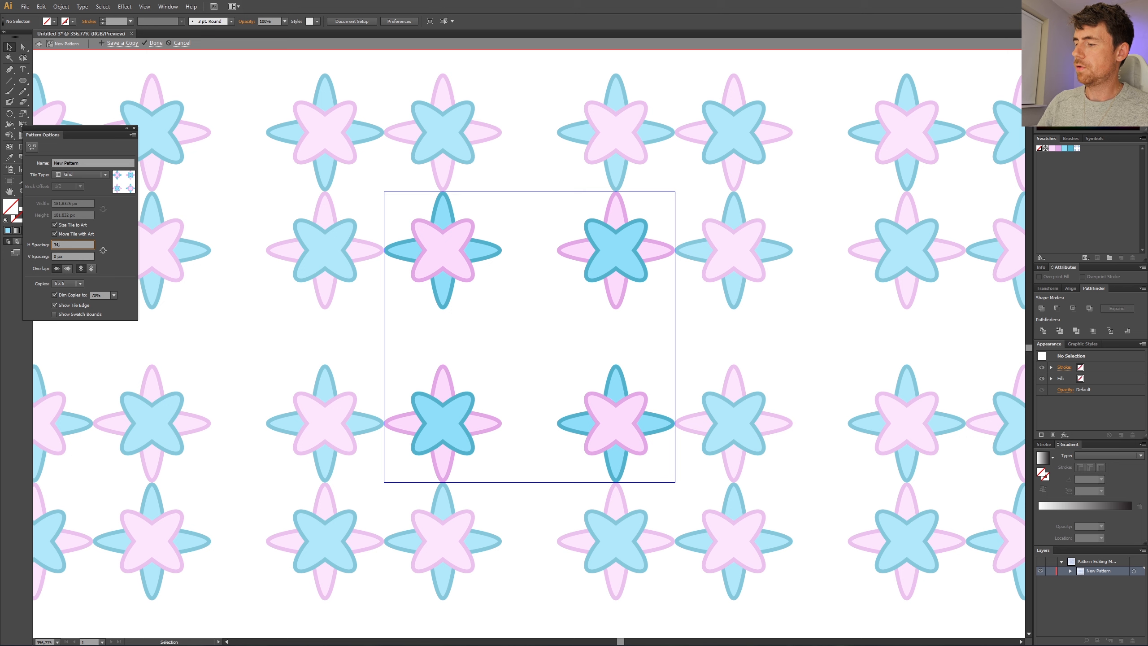
{"action": "type", "text": "5"}
{"action": "key", "text": "Tab"}
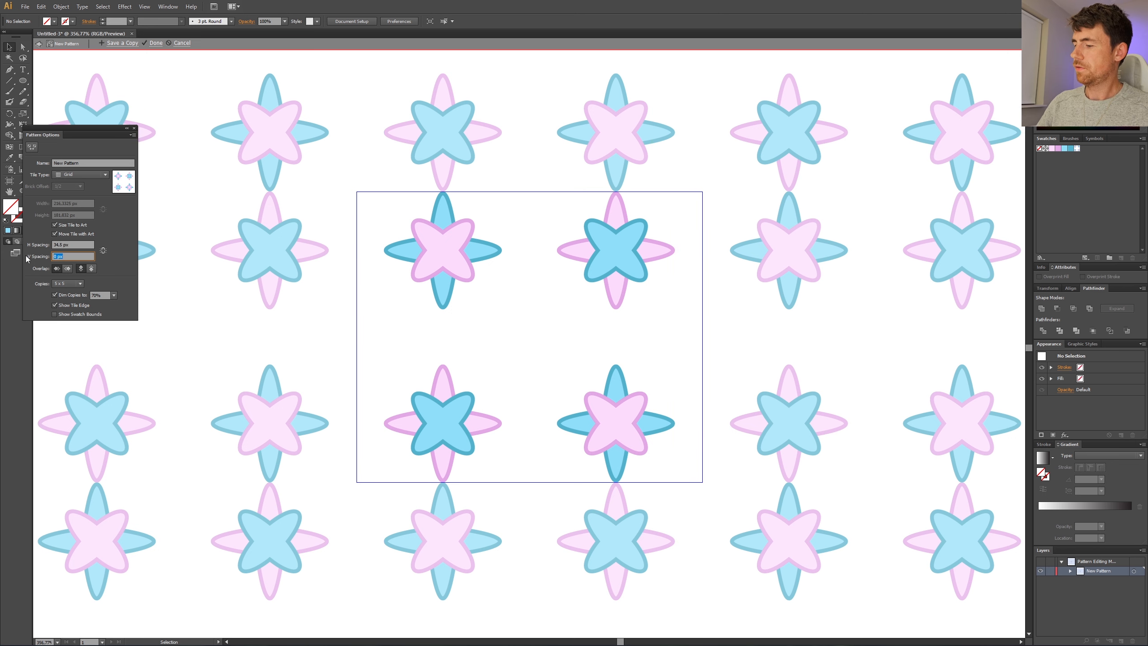
{"action": "type", "text": "34,5"}
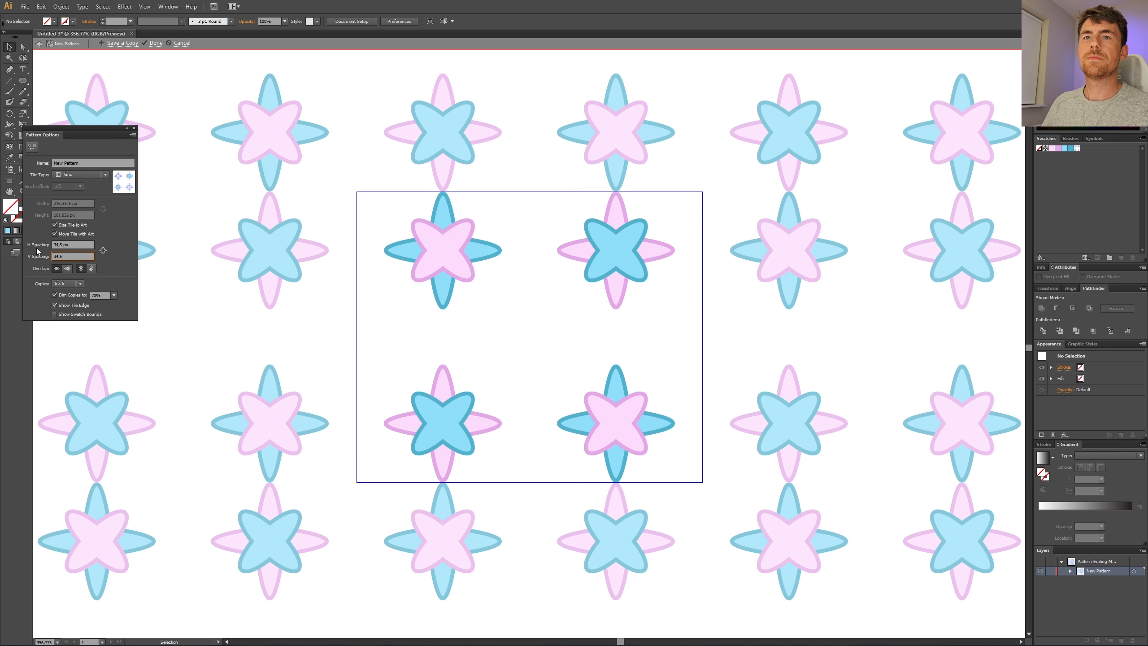
{"action": "left_click", "coordinate": [65, 244]}
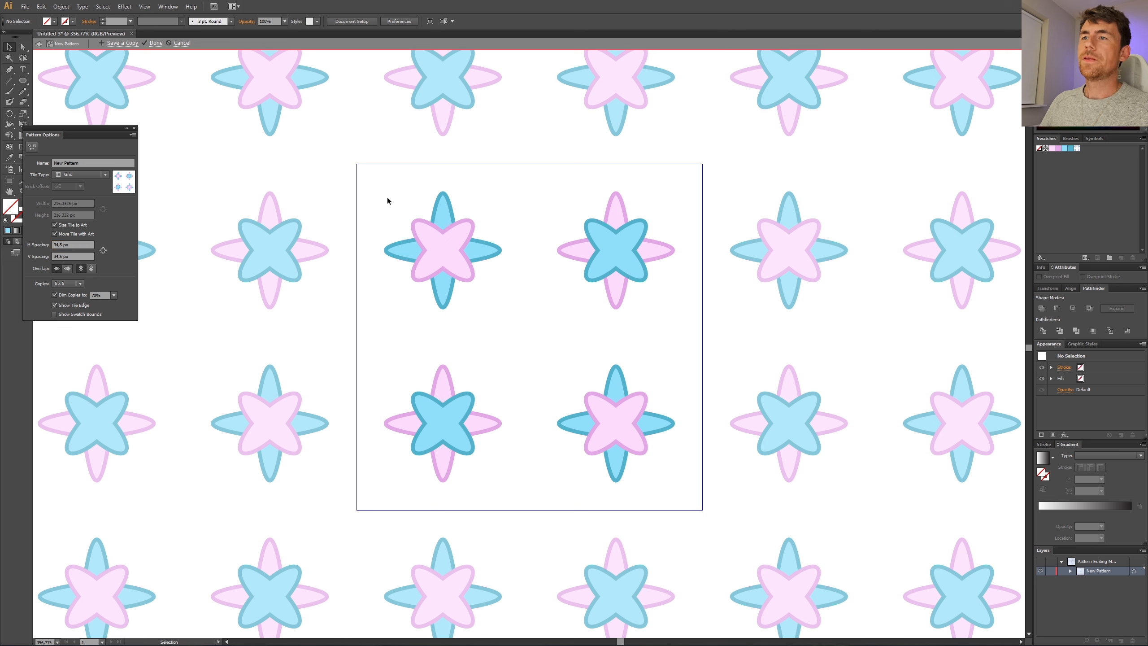
- Rotate the upper-left and lower-right flowers of the tile by 45° and finish editing the pattern
{"action": "left_click_drag", "start_coordinate": [387, 198], "coordinate": [497, 316]}
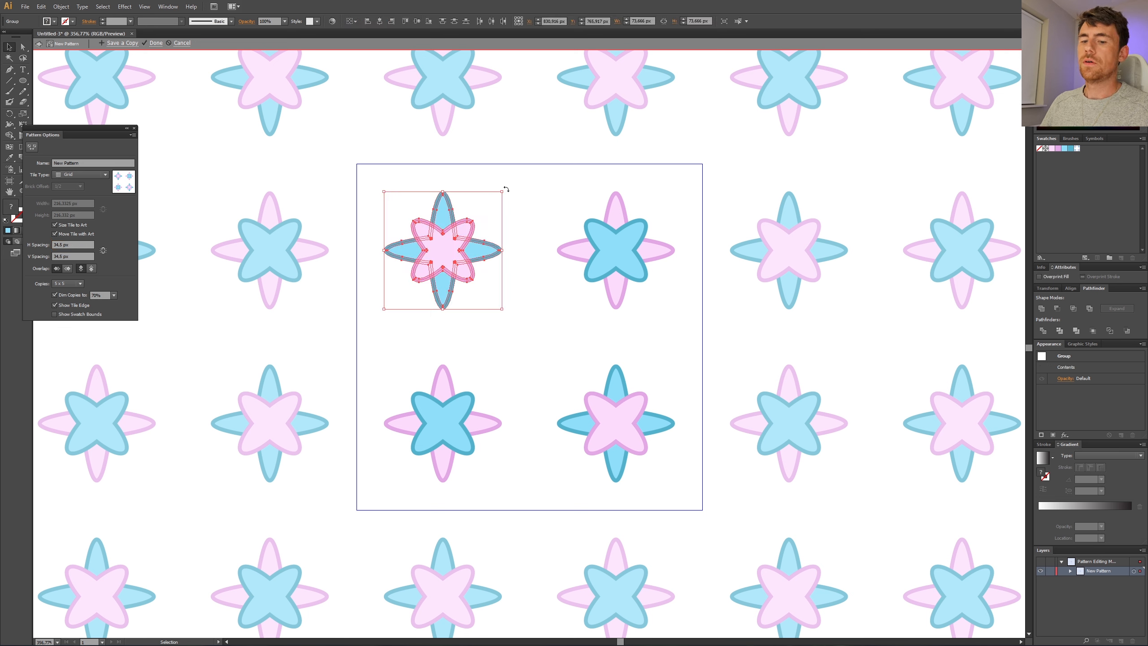
{"action": "left_click_drag", "start_coordinate": [506, 189], "coordinate": [426, 151]}
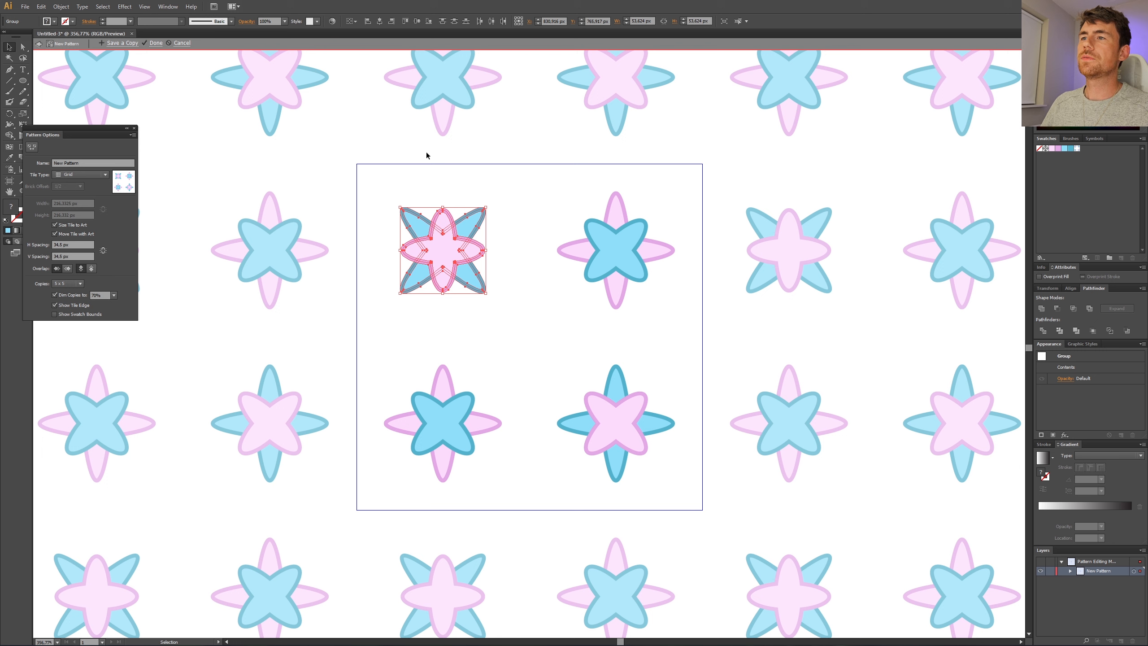
{"action": "left_click_drag", "start_coordinate": [544, 360], "coordinate": [661, 471]}
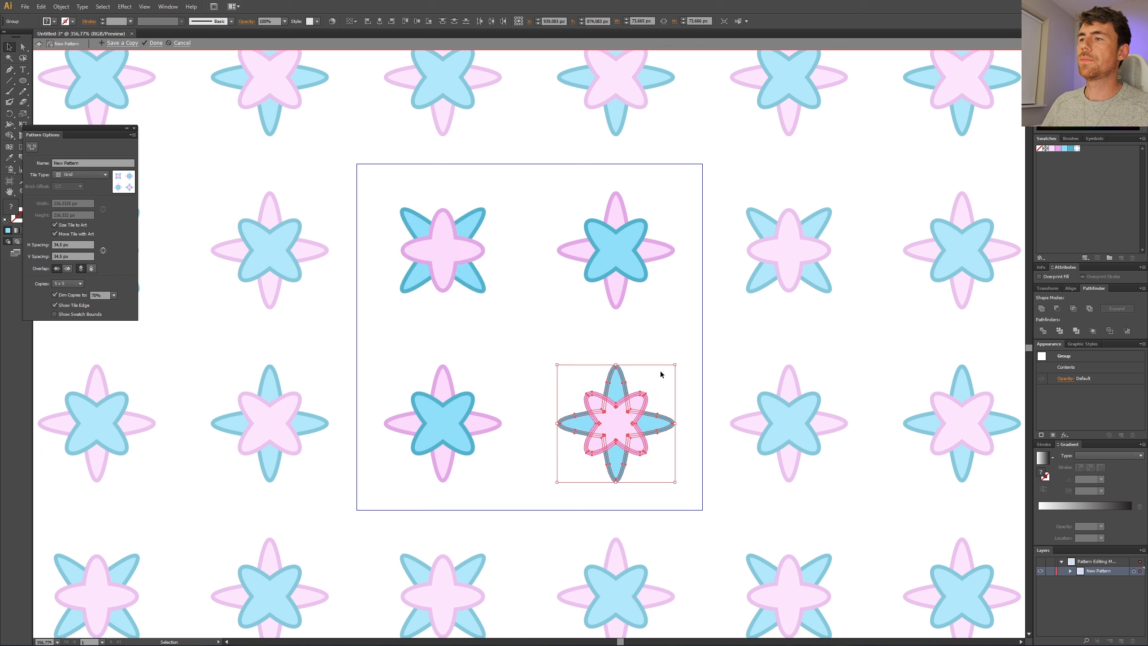
{"action": "left_click_drag", "start_coordinate": [679, 363], "coordinate": [728, 437]}
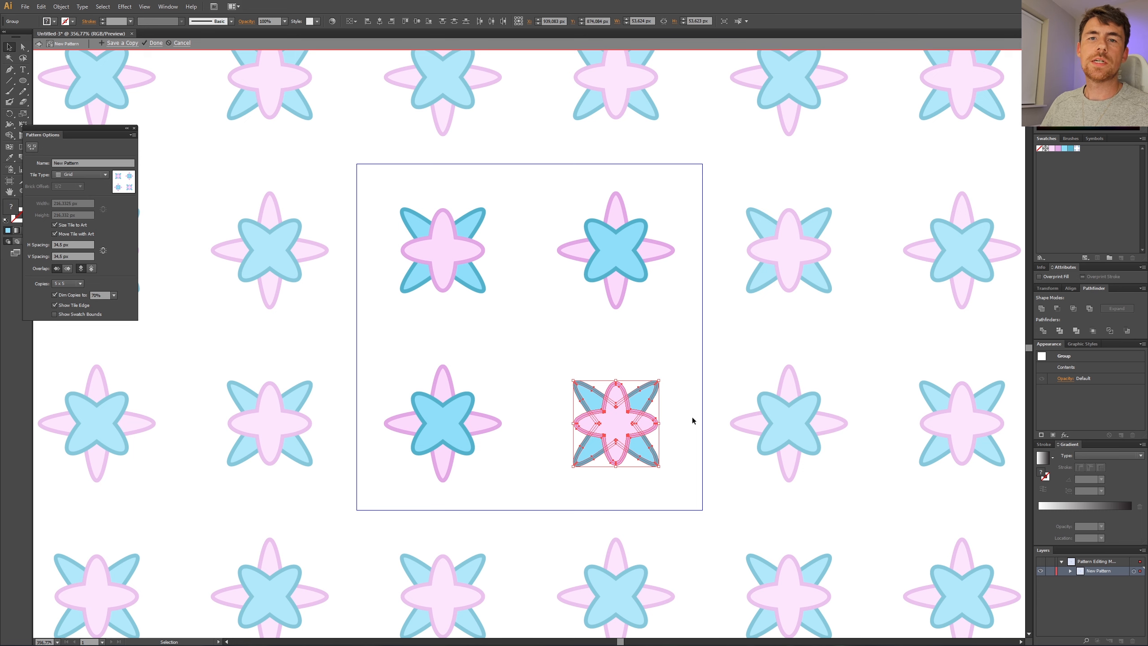
{"action": "left_click", "coordinate": [156, 43]}
- Draw a square about 844 px wide beside the flowers on the artboard and fill it with the new floral pattern swatch
{"action": "key", "text": "z"}
{"action": "left_click", "coordinate": [562, 326], "text": "alt"}
{"action": "left_click", "coordinate": [563, 326], "text": "alt"}
{"action": "left_click", "coordinate": [562, 326], "text": "alt"}
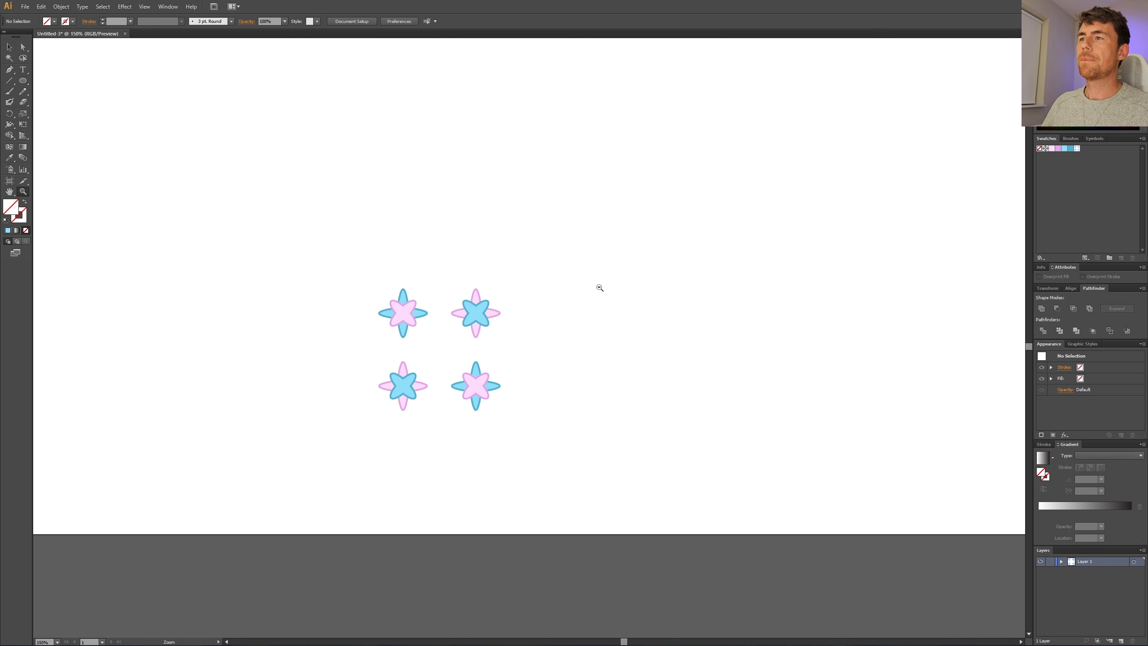
{"action": "left_click", "coordinate": [588, 292], "text": "alt"}
{"action": "left_click", "coordinate": [565, 305], "text": "alt"}
{"action": "left_click_drag", "start_coordinate": [25, 83], "coordinate": [46, 77]}
{"action": "left_click_drag", "start_coordinate": [487, 206], "coordinate": [739, 459]}
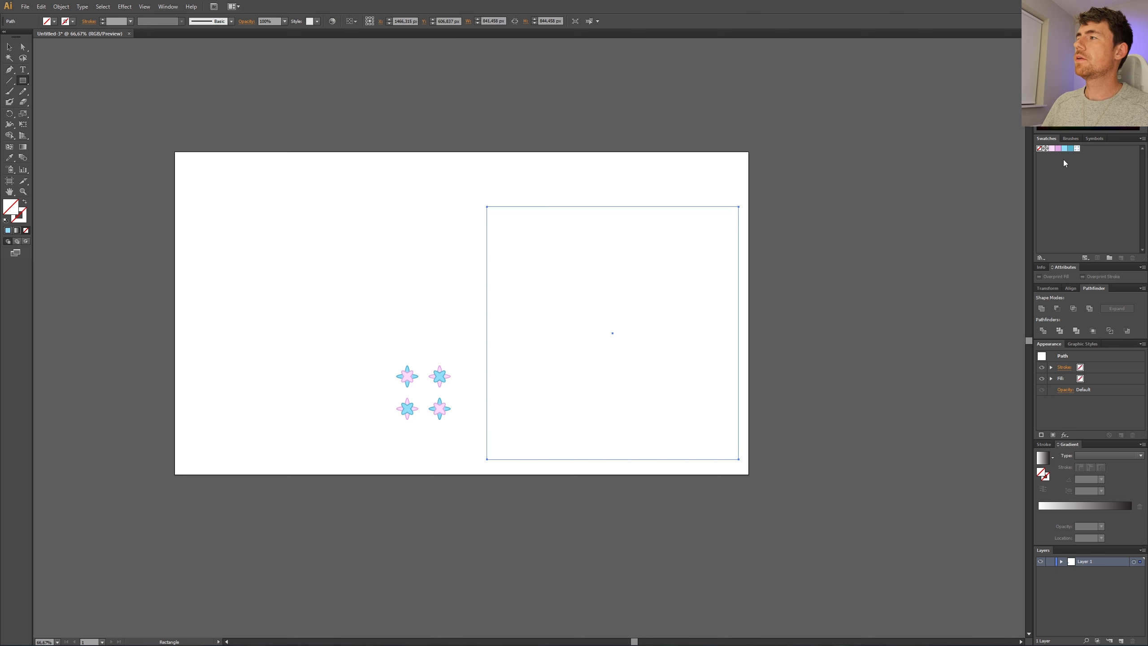
{"action": "left_click", "coordinate": [1078, 149]}
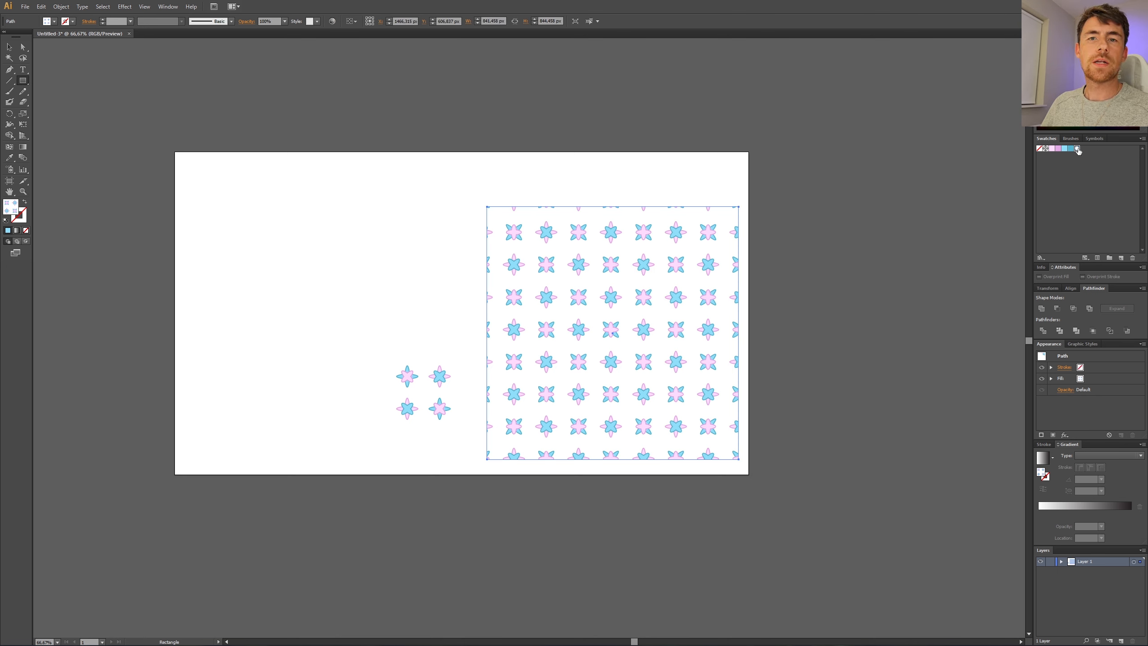